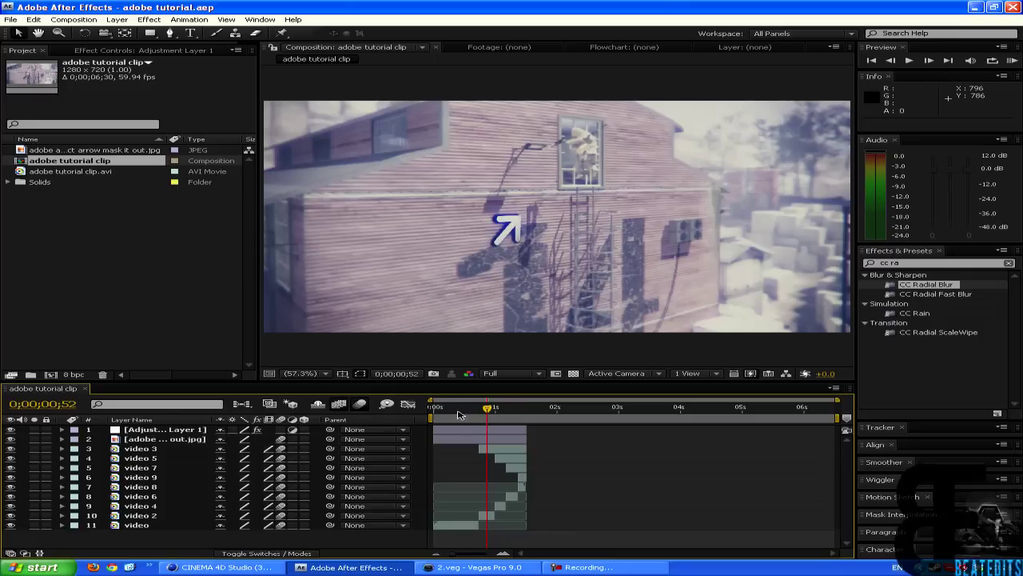
- Scrub the timeline back and set the current time to 0;00;00;31
drag(459, 413, 434, 414)
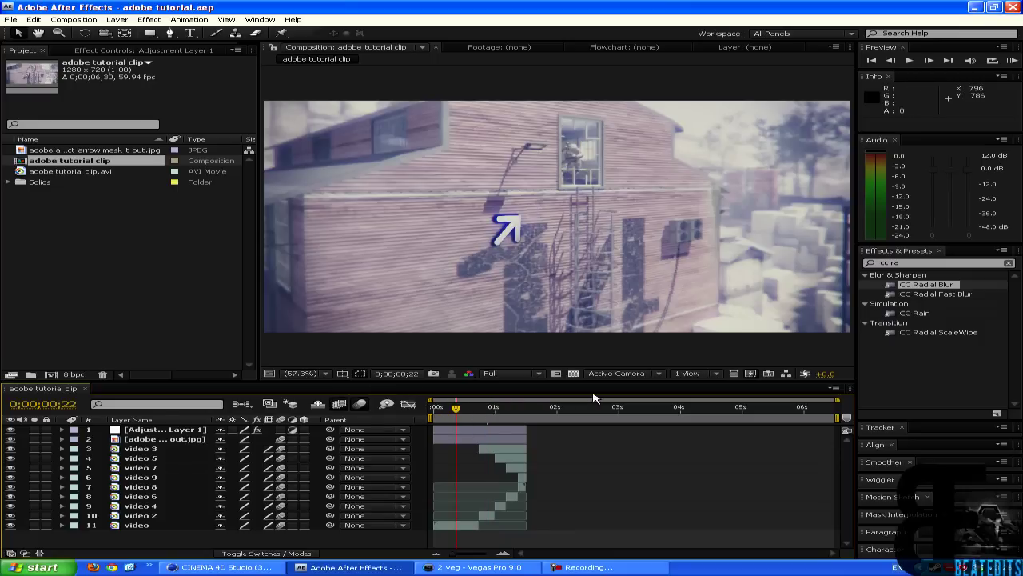
click(466, 409)
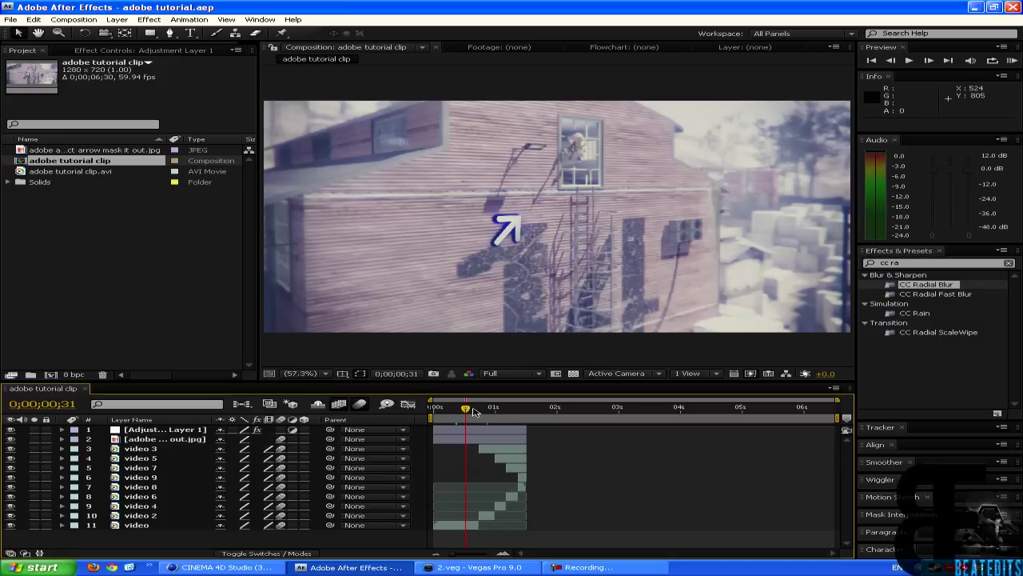
- Advance the playhead through 0;00;00;40, 0;00;00;56 and 0;00;01;06 to 0;00;01;15
click(475, 409)
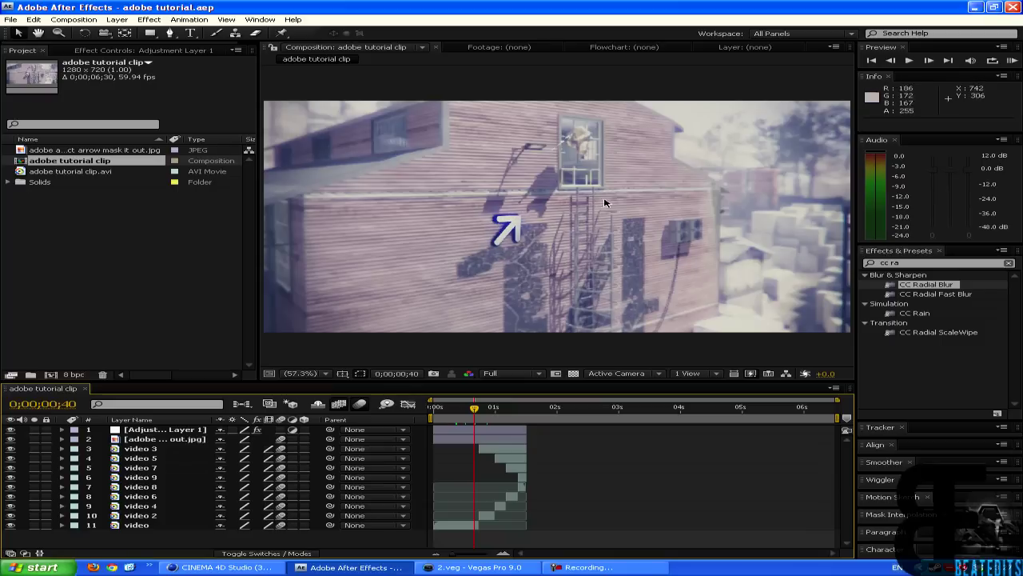
click(492, 410)
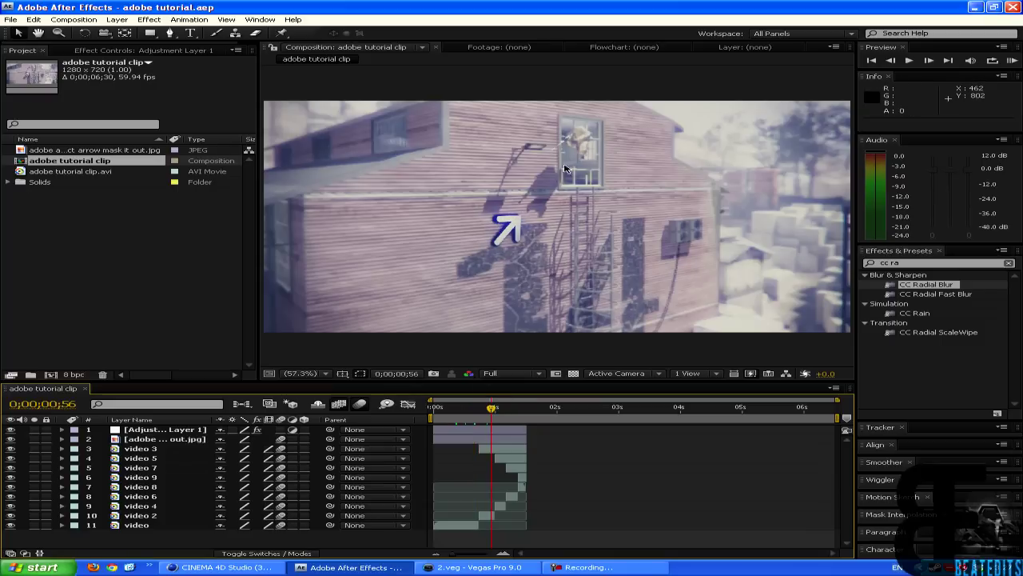
drag(495, 410, 502, 411)
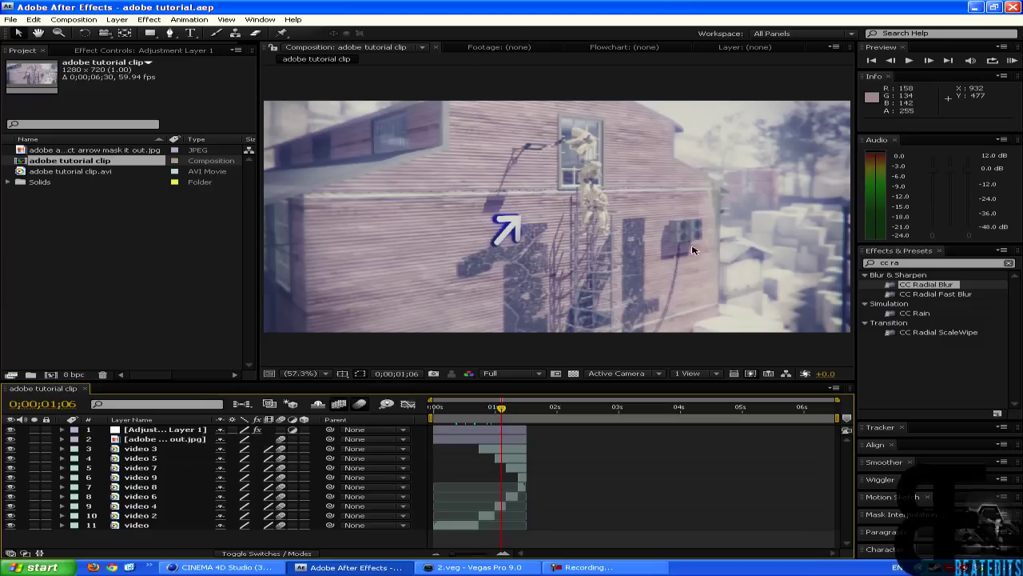
click(512, 410)
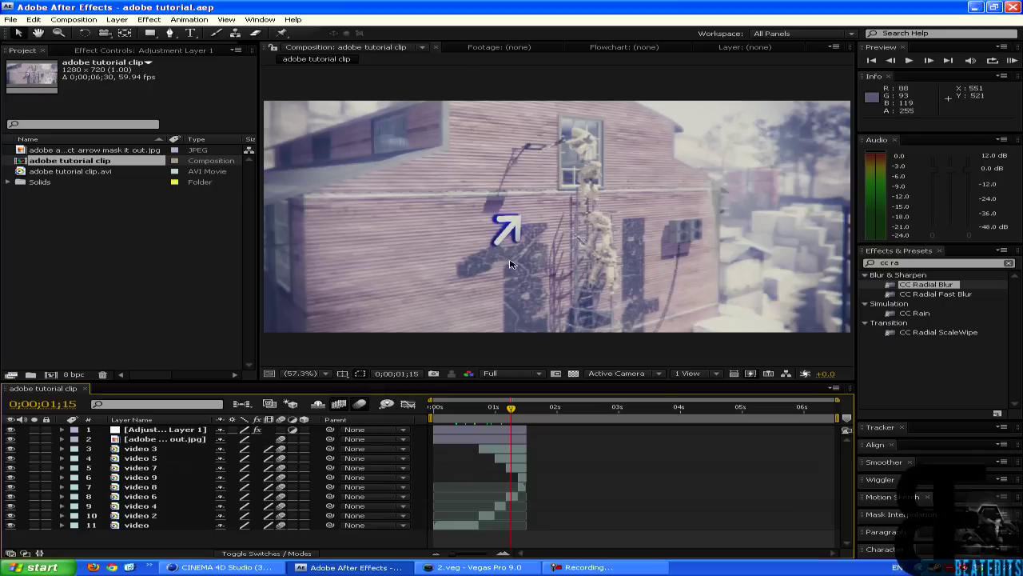
- Minimize After Effects, drag the adobe tutorial clip icon higher, and restore After Effects
click(975, 10)
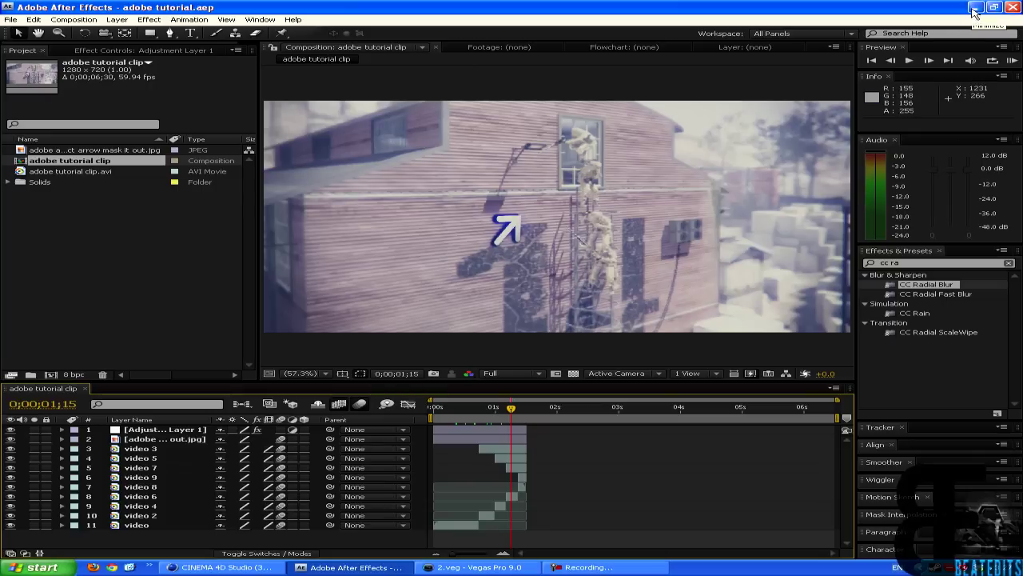
click(626, 142)
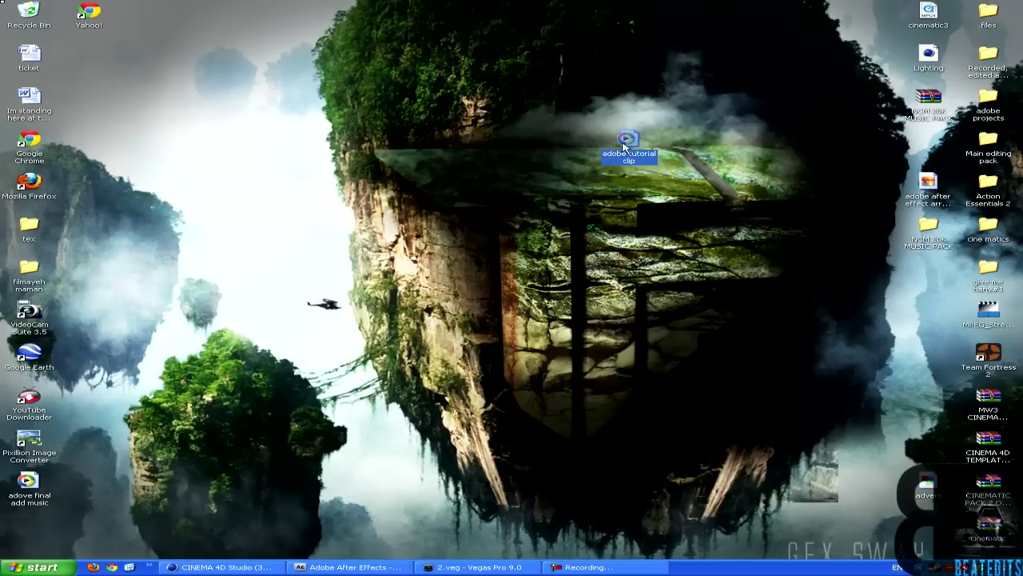
drag(626, 142, 508, 95)
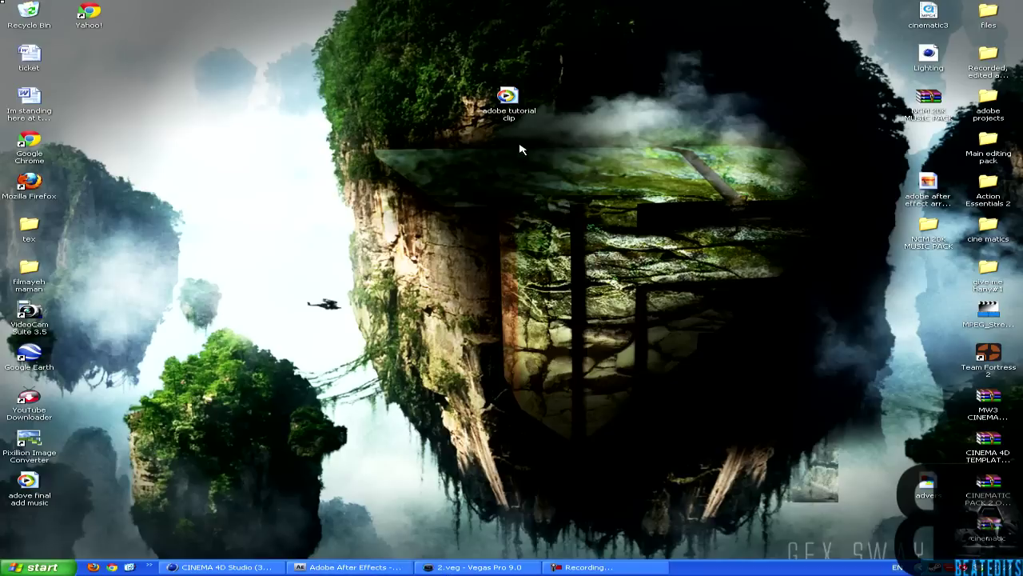
click(349, 567)
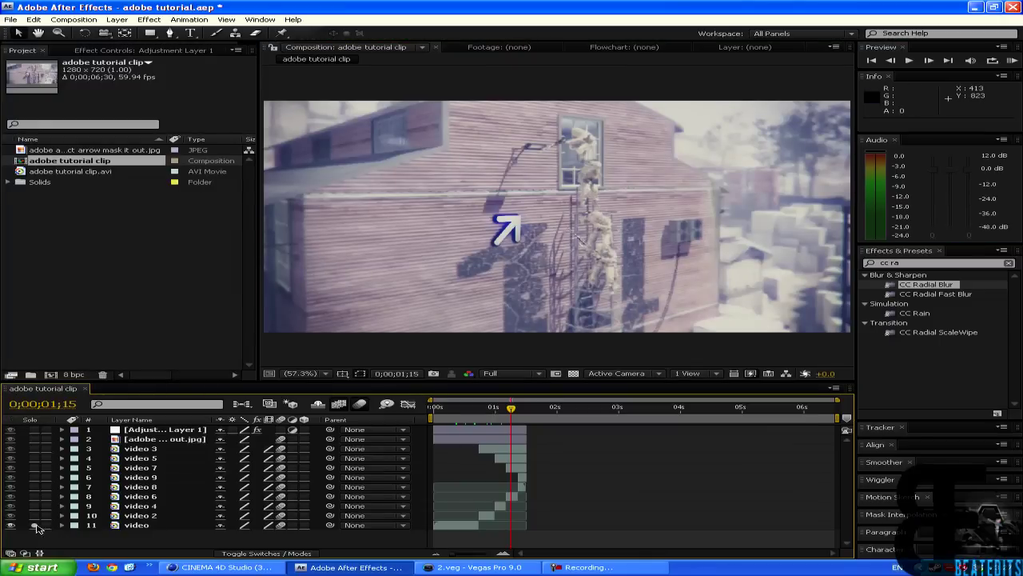
- Solo the video layer and disable Looks on Adjustment Layer 1, scrubbing near the start
click(34, 526)
click(453, 432)
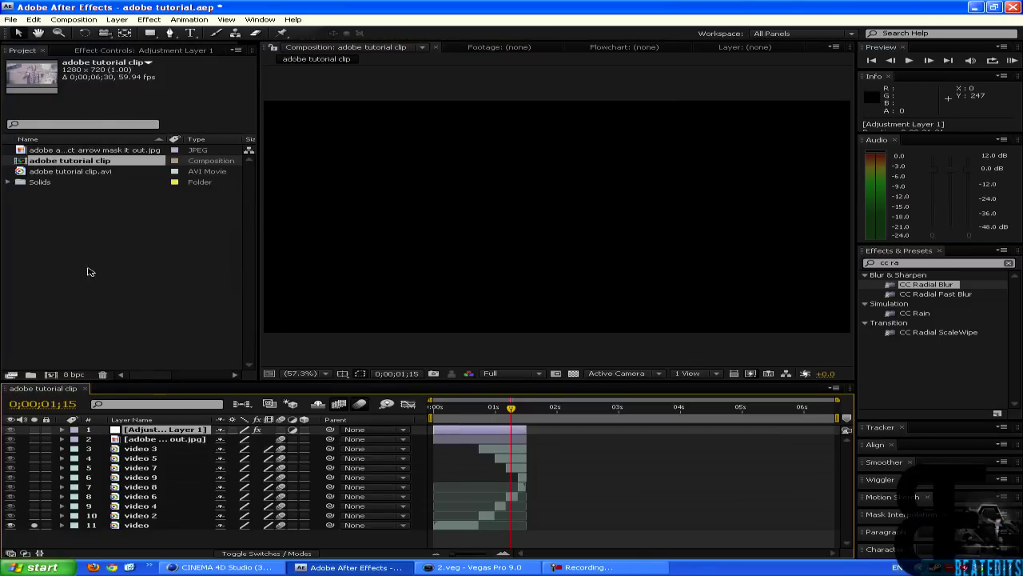
click(108, 50)
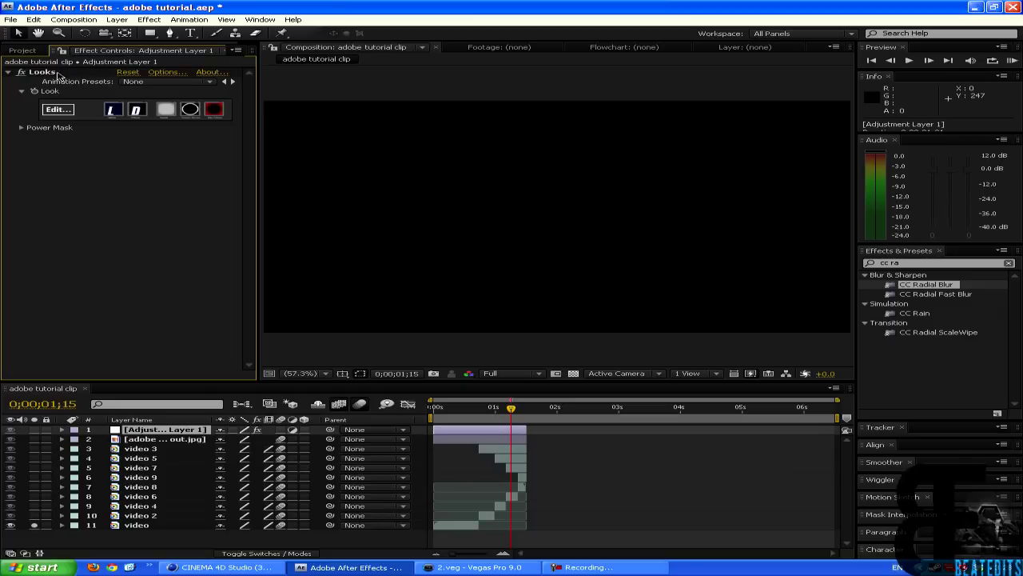
click(22, 72)
mouse_move(438, 408)
mouse_down()
mouse_move(451, 408)
mouse_move(440, 408)
mouse_up()
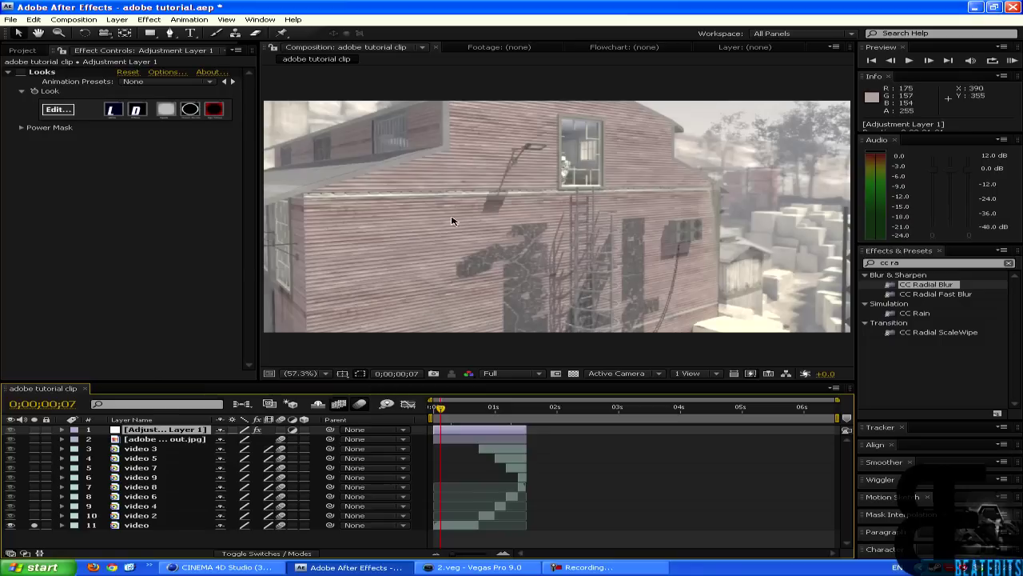
- Move the arrow mask-out image icon to mid-desktop and switch to Cinema 4D
click(976, 7)
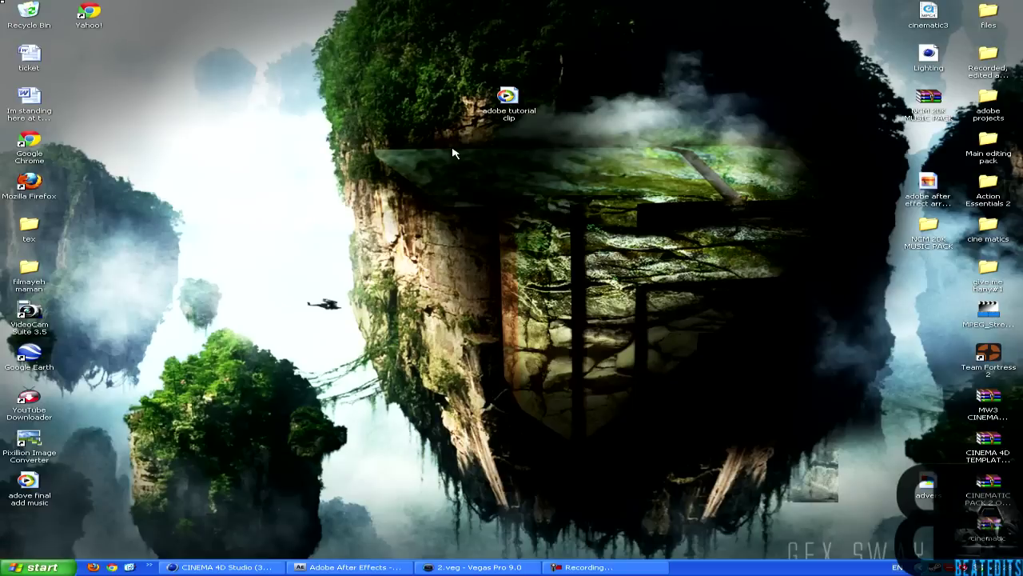
drag(935, 185, 687, 226)
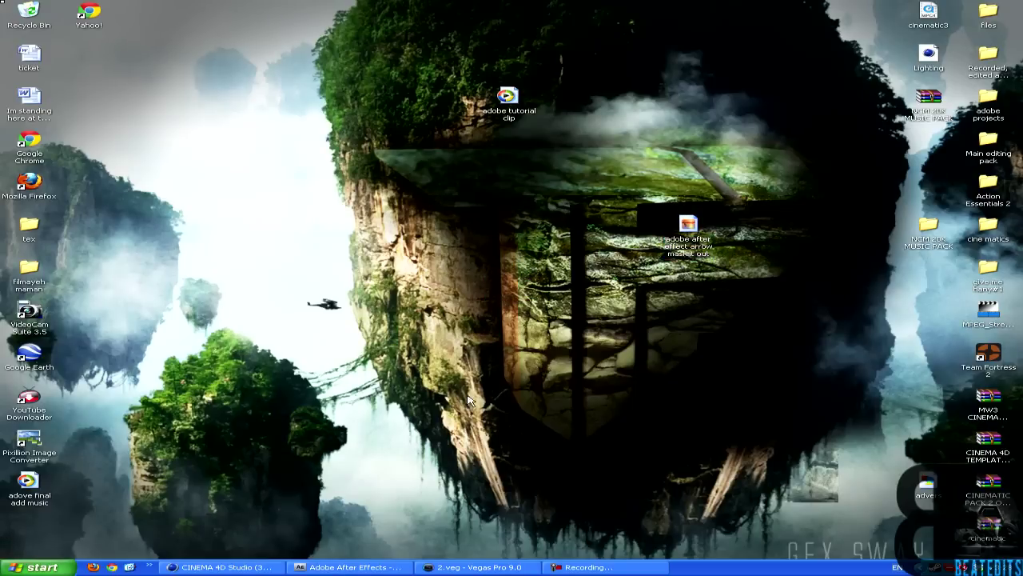
key(alt+Tab)
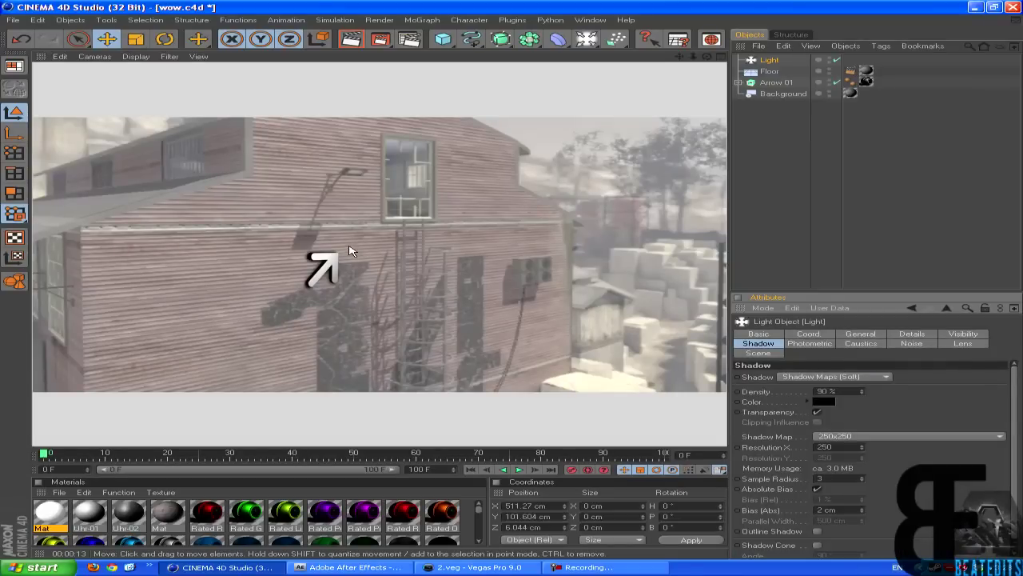
- Select Arrow 01 and Floor, browse the light options, and inspect the Mat material and Background
click(776, 82)
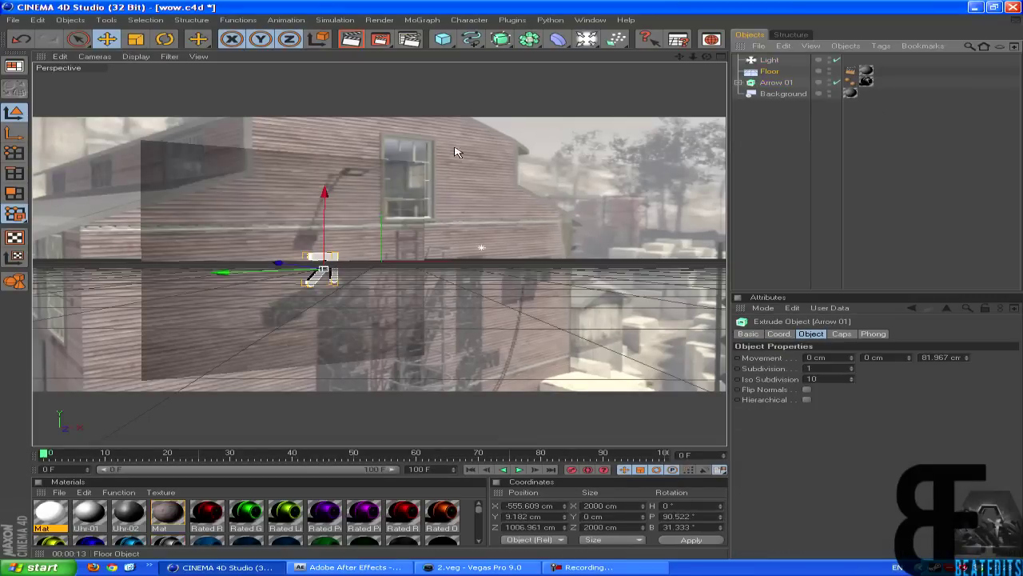
click(763, 71)
click(587, 41)
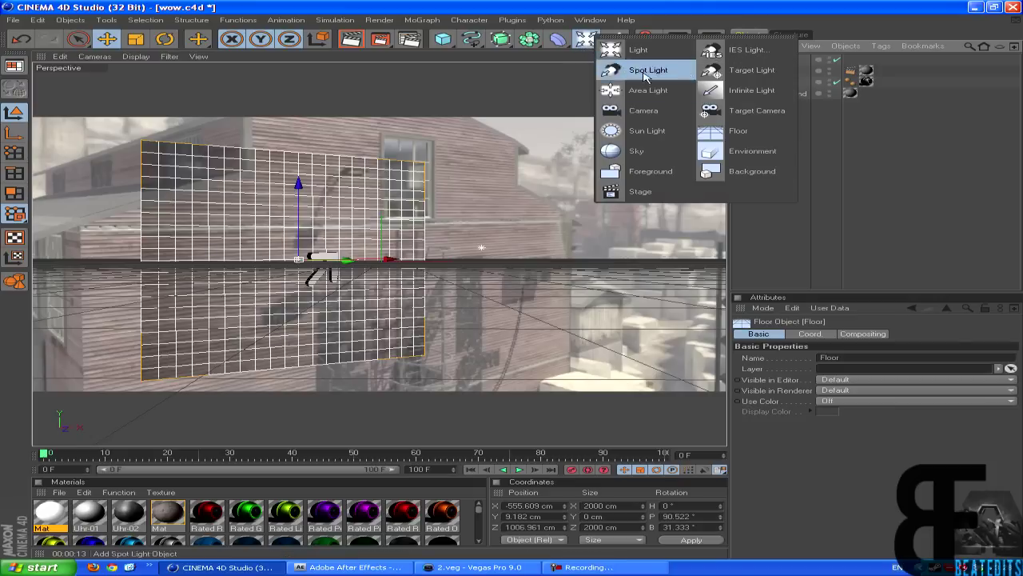
click(588, 44)
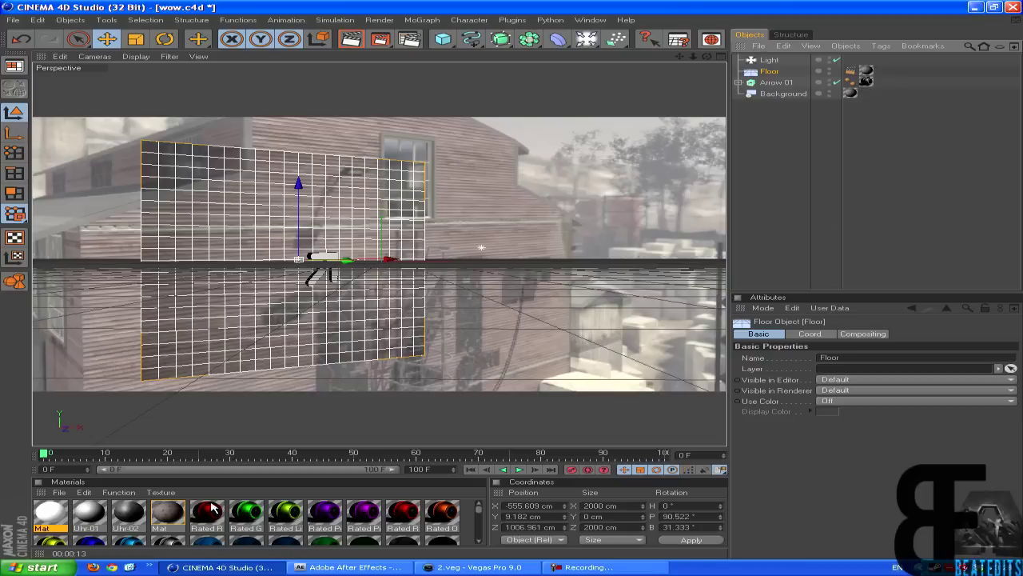
click(170, 516)
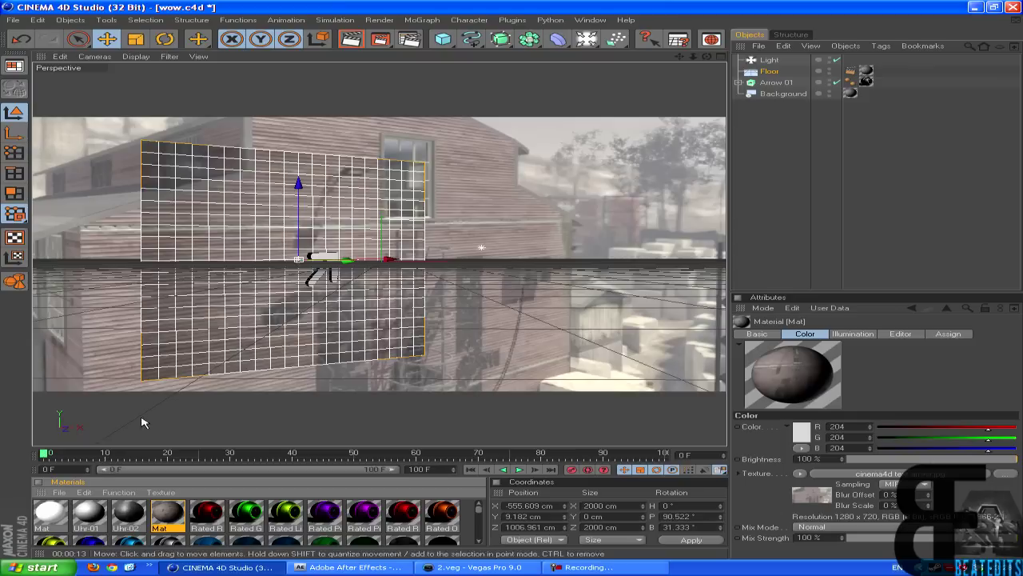
click(776, 96)
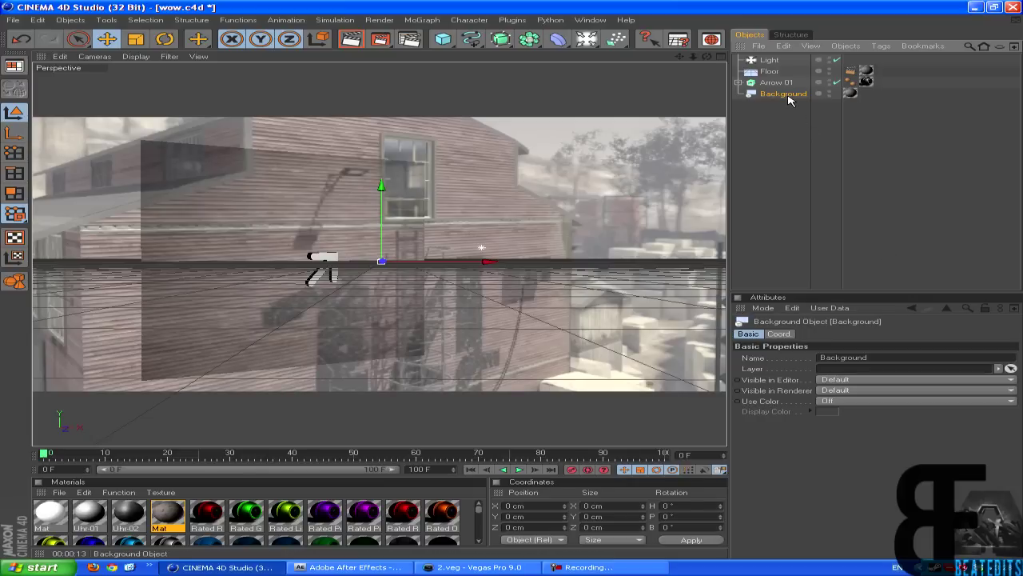
- Inspect the Floor's texture and compositing tags, then render a preview of the arrow scene
click(771, 72)
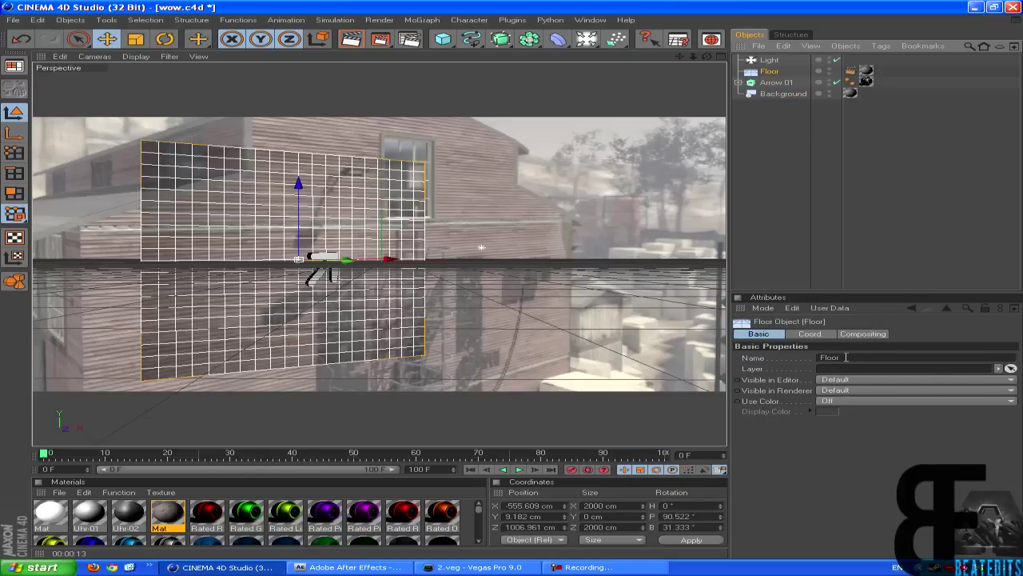
click(868, 71)
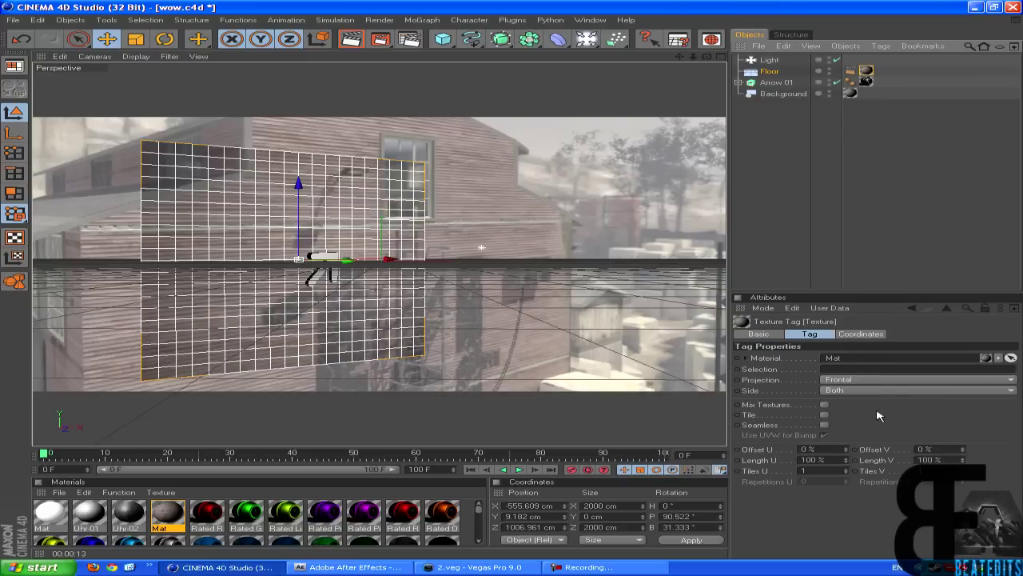
click(850, 70)
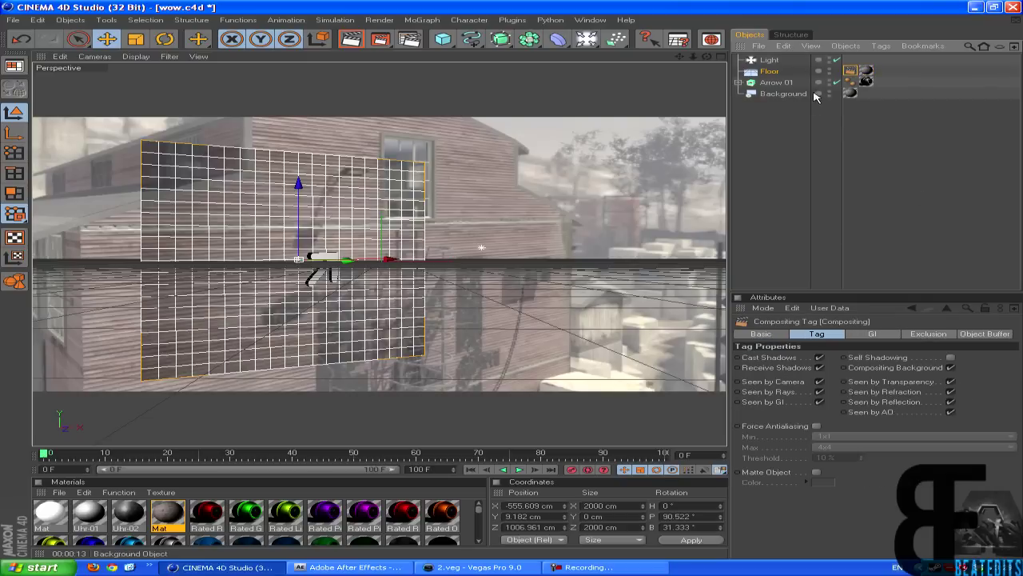
right_click(772, 72)
mouse_move(796, 78)
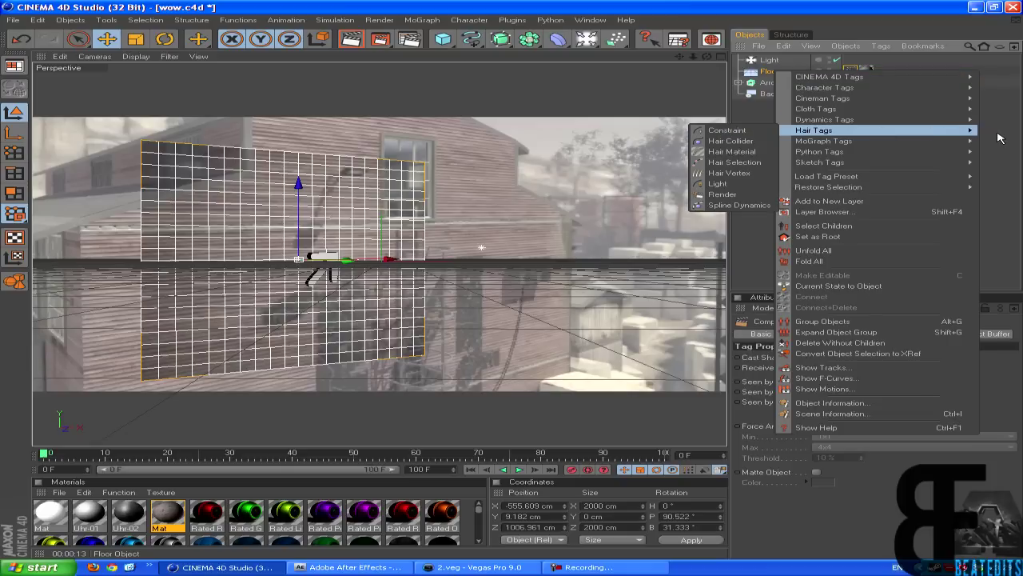
key(Escape)
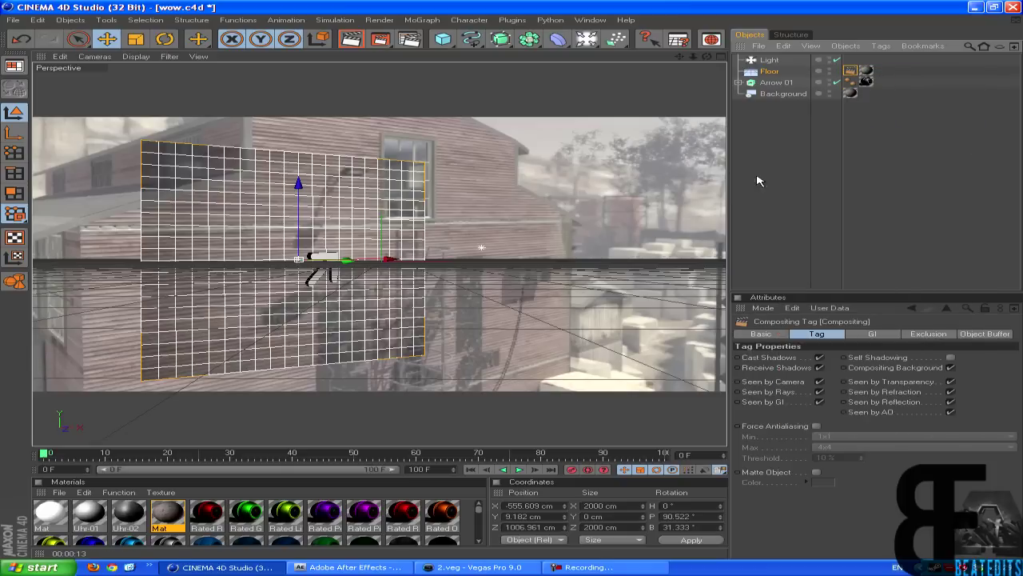
click(351, 39)
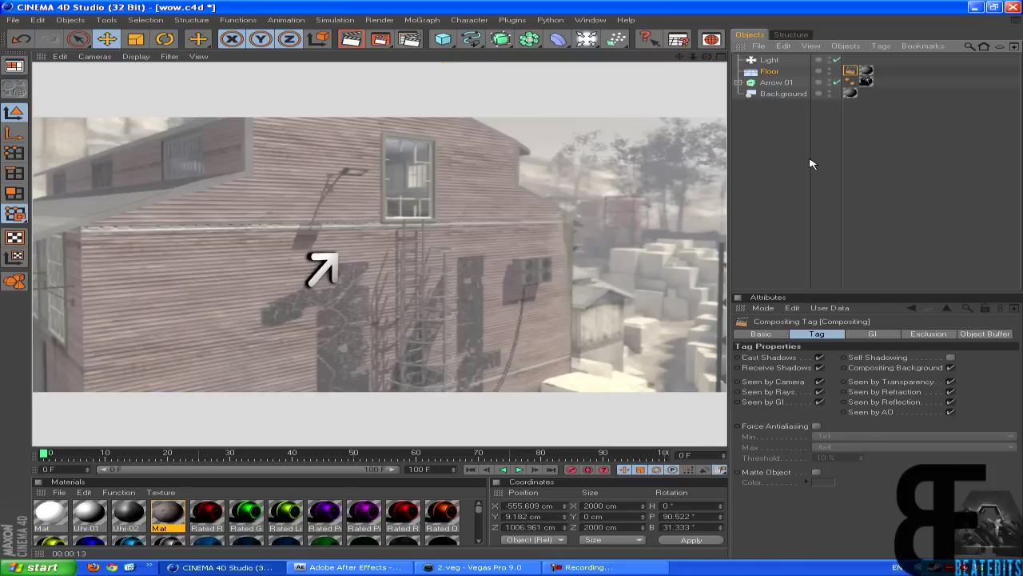
- Select the Light and lower it along Y to 40.368 cm
click(766, 60)
click(769, 348)
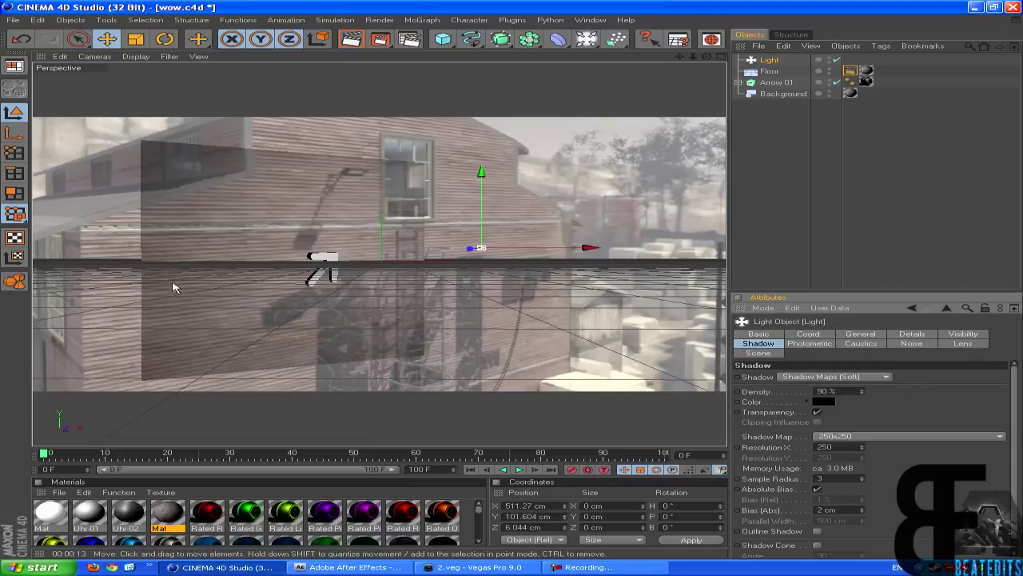
drag(481, 207, 481, 216)
- Move the arrow mask-out icon up on the desktop and return to After Effects
key(super+d)
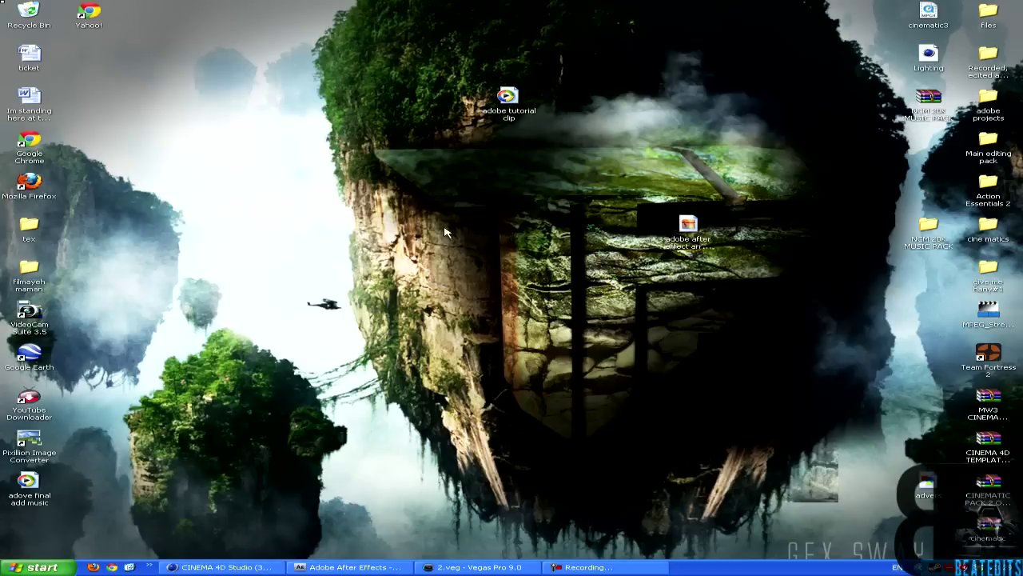
drag(694, 224, 697, 142)
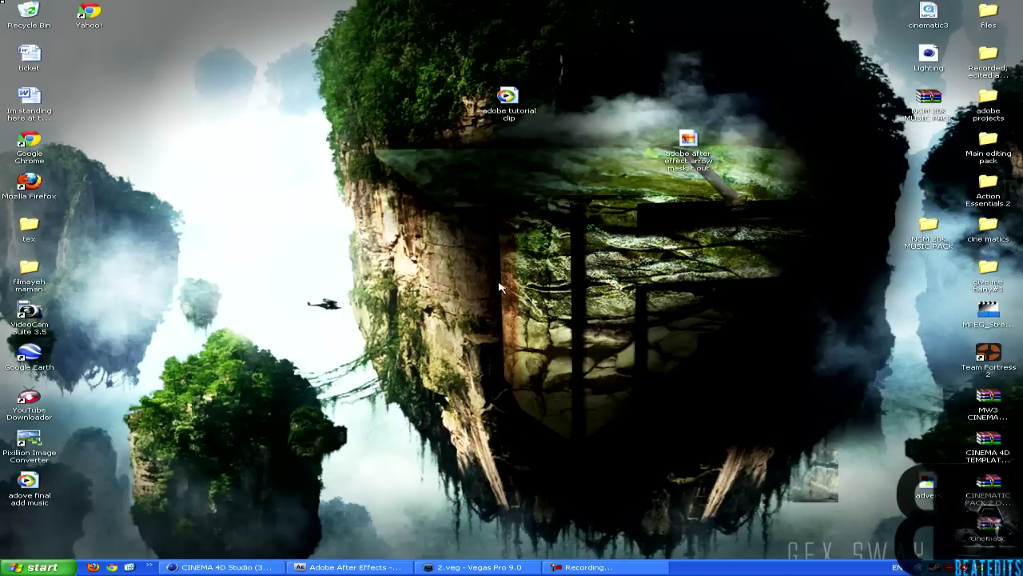
click(351, 566)
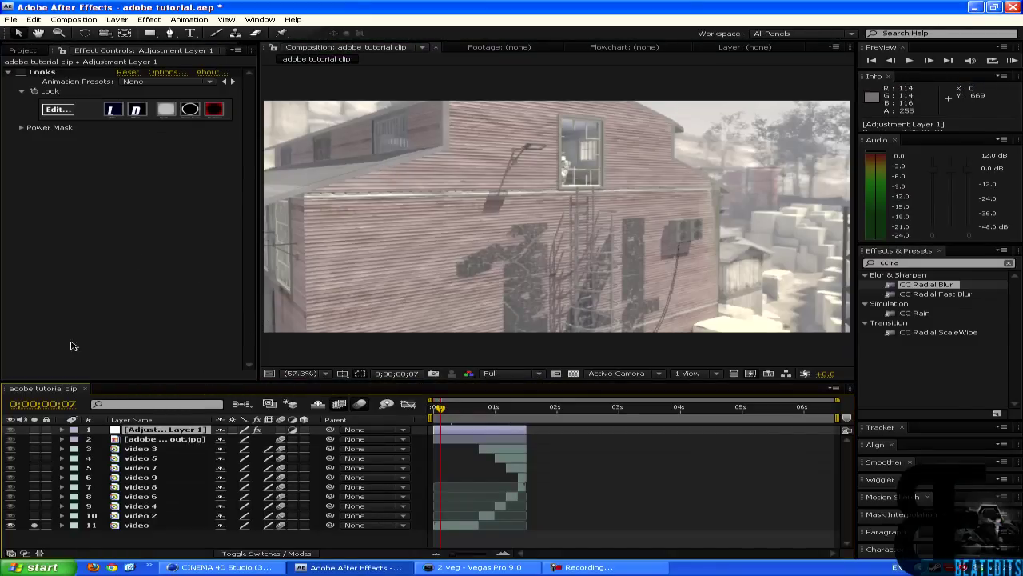
- Create Comp 1 at 1280×720, 59.94 fps, then check the arrow and clip items in the Project panel
click(22, 50)
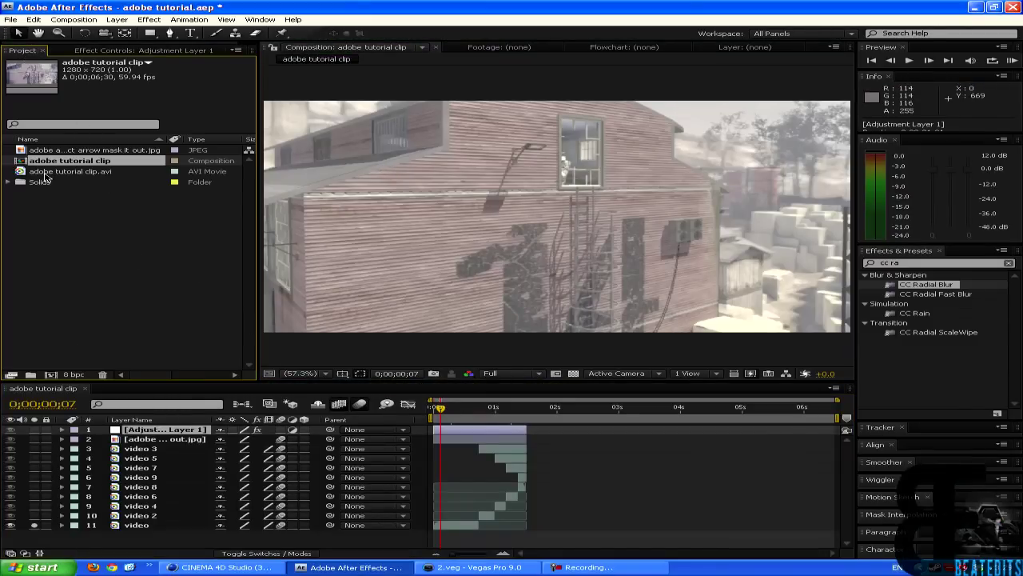
click(120, 251)
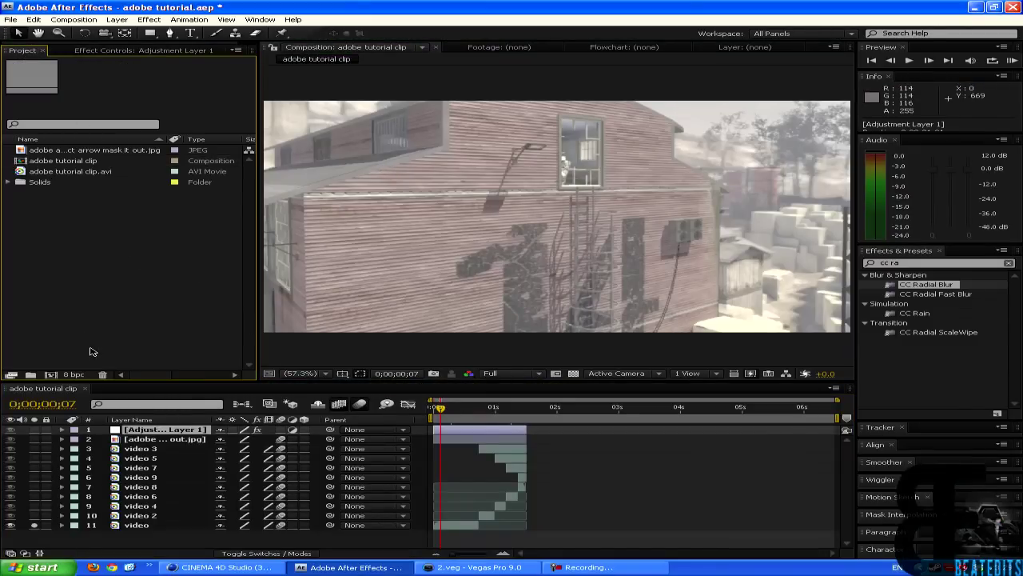
click(76, 19)
click(76, 32)
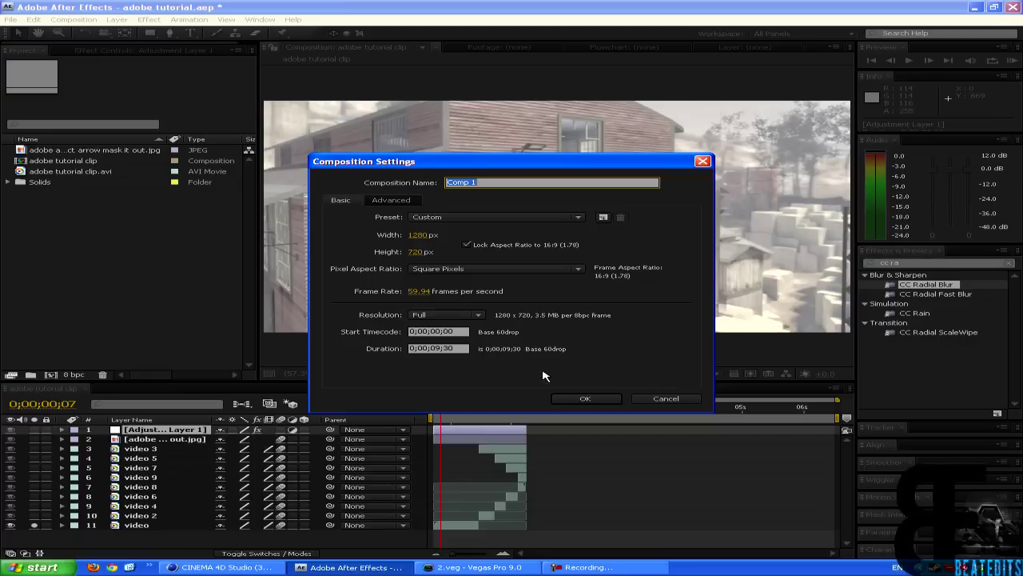
click(591, 399)
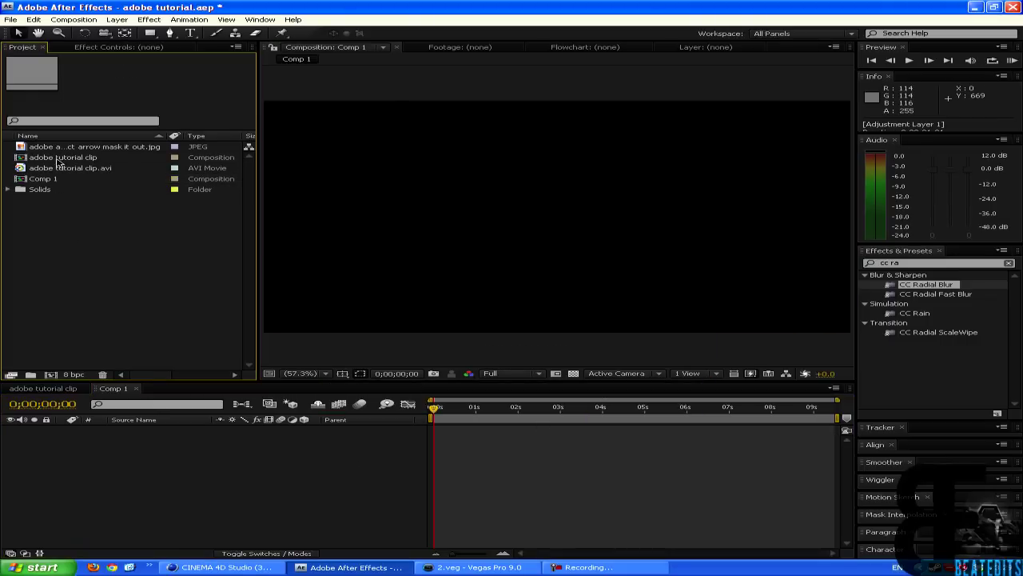
click(53, 148)
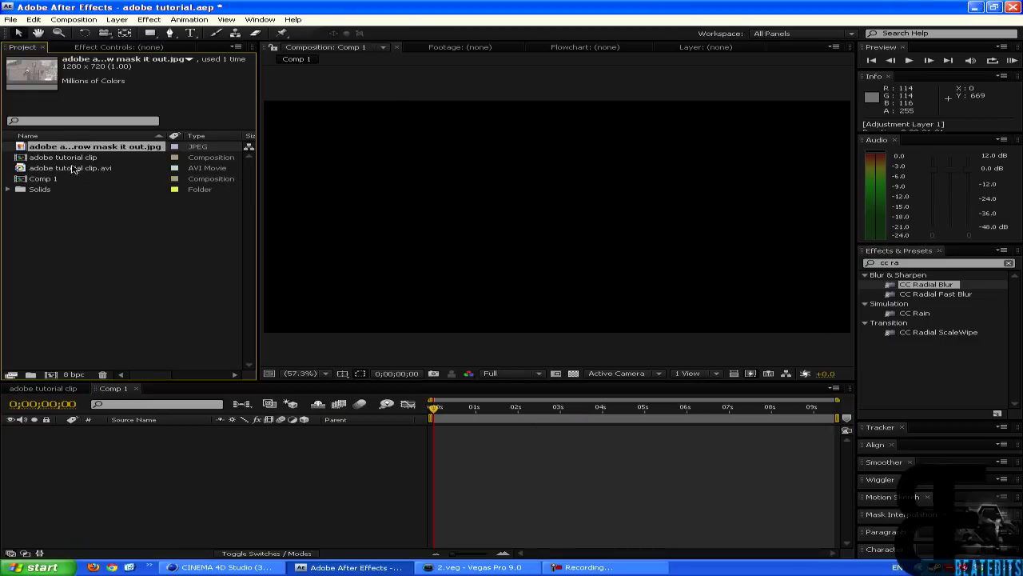
click(72, 169)
click(88, 206)
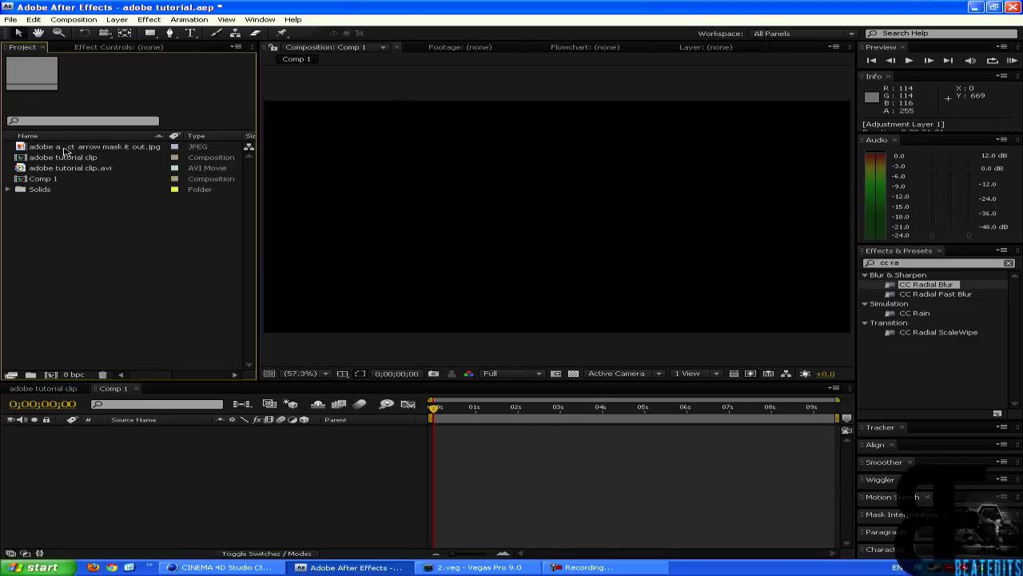
- Add adobe tutorial clip.avi and the arrow JPEG above it to Comp 1, then go to 0;00;00;47
drag(44, 169, 222, 455)
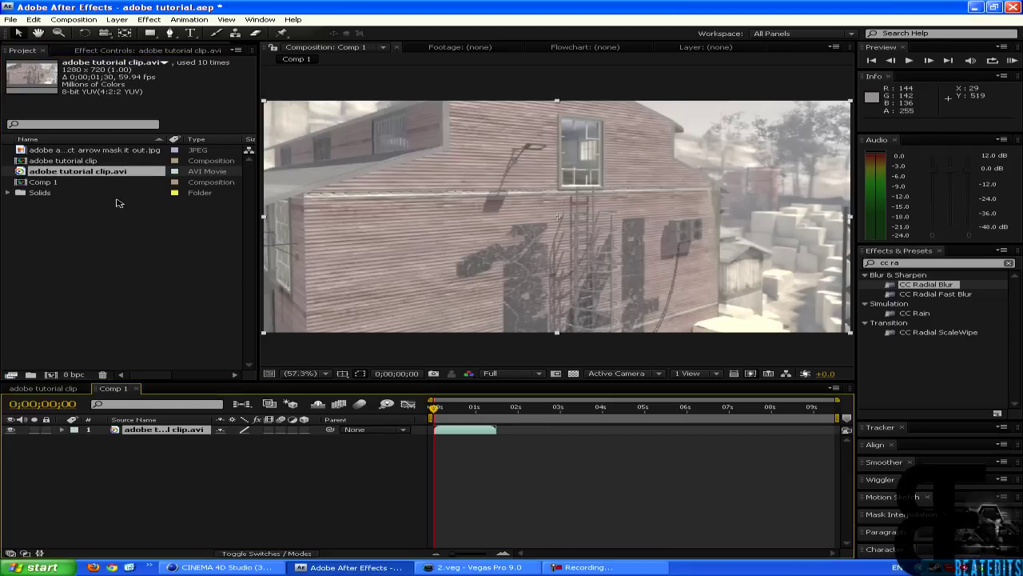
drag(58, 154, 174, 430)
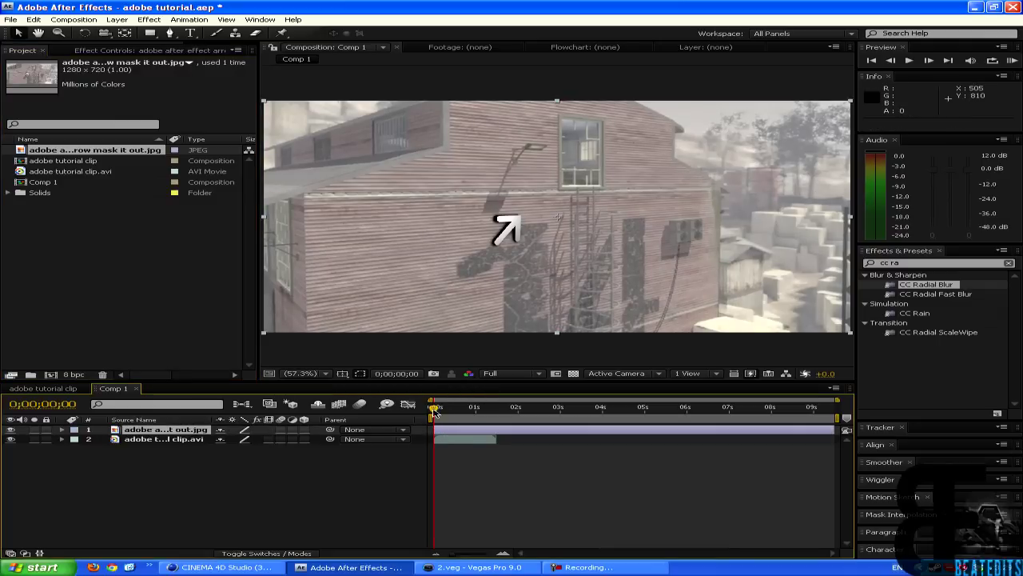
drag(433, 408, 467, 408)
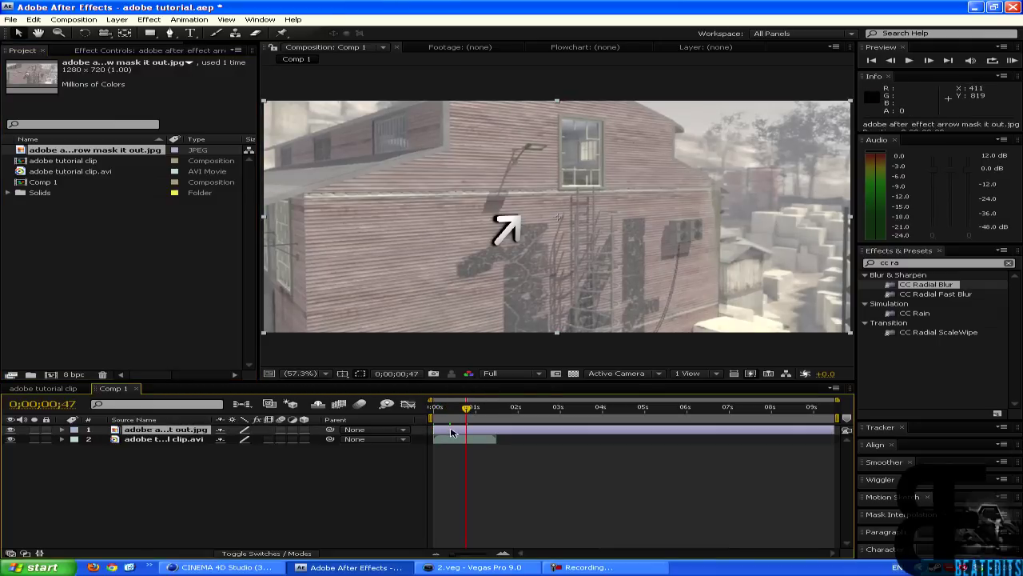
- Draw a closed Pen mask around the left wall area on the arrow layer
click(172, 35)
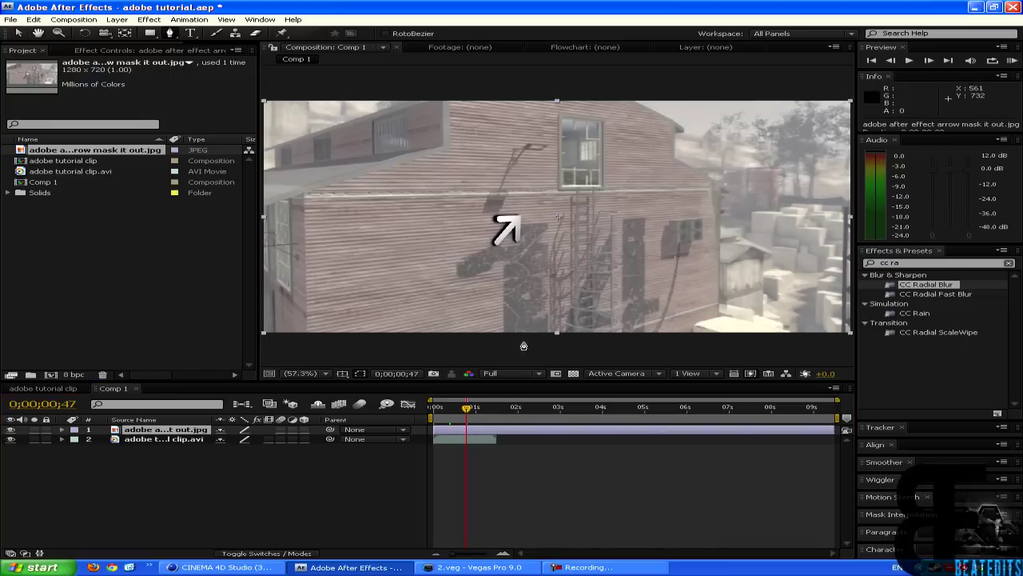
click(512, 337)
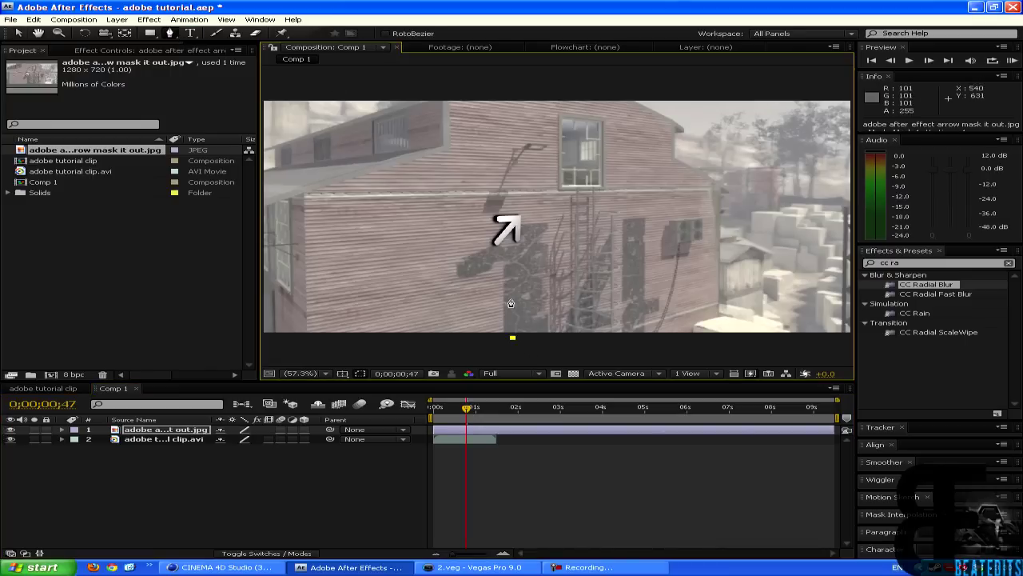
click(522, 248)
click(525, 211)
click(492, 207)
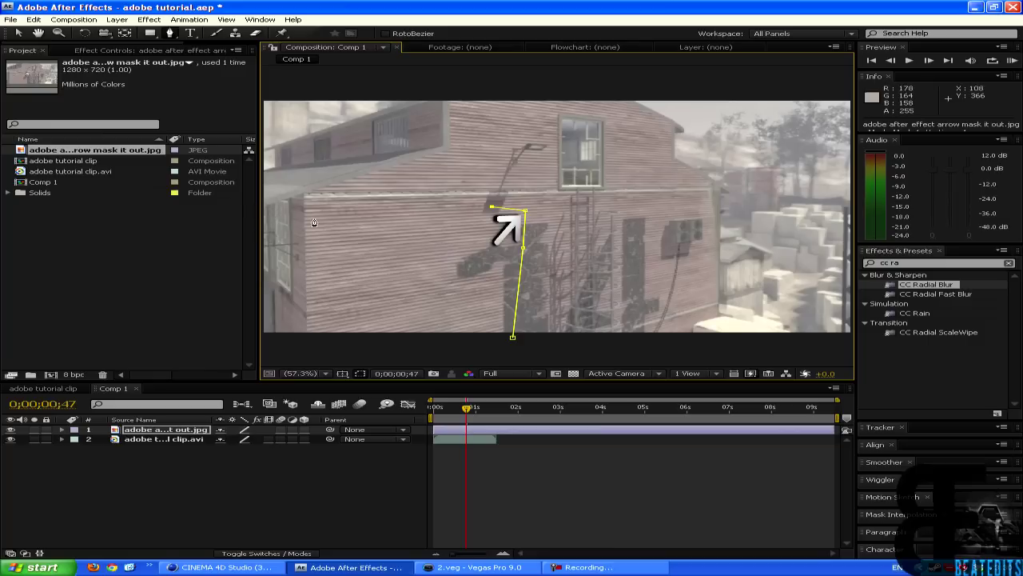
key(comma)
key(comma)
key(comma)
click(414, 207)
click(418, 246)
click(422, 270)
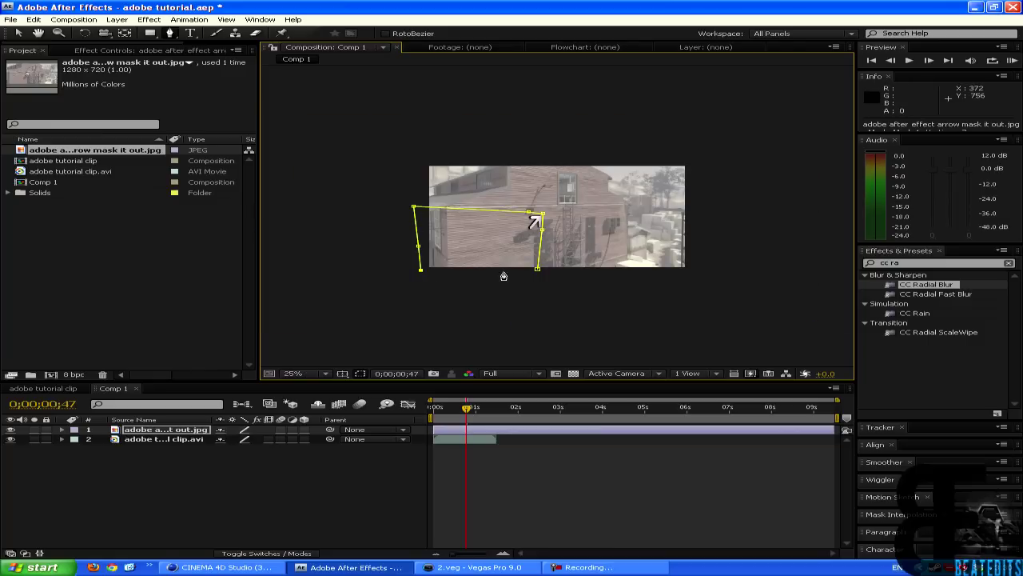
click(537, 268)
key(period)
key(period)
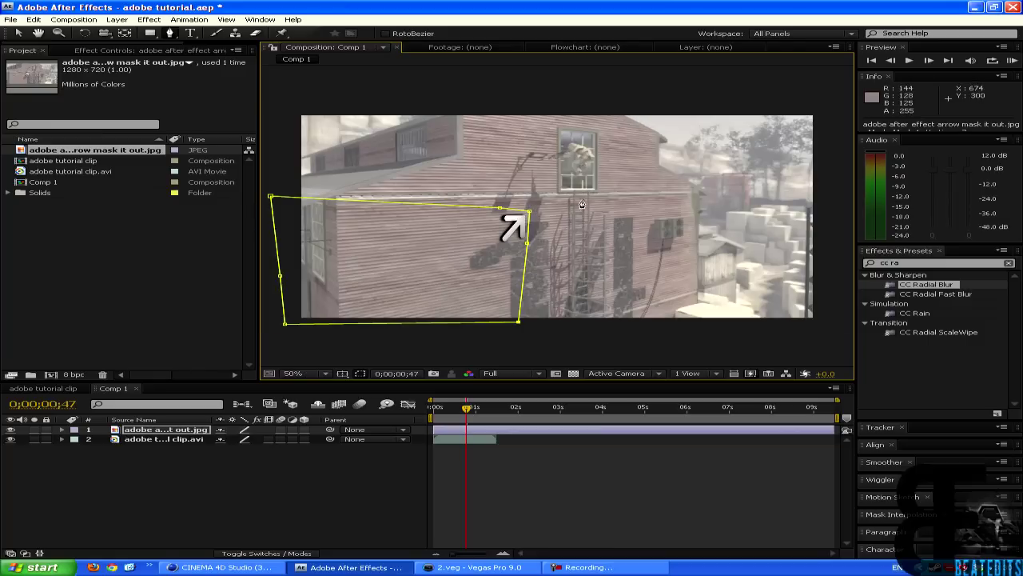
key(period)
key(period)
key(comma)
key(comma)
- Trim the arrow layer's out point to end with the gameplay clip
click(836, 436)
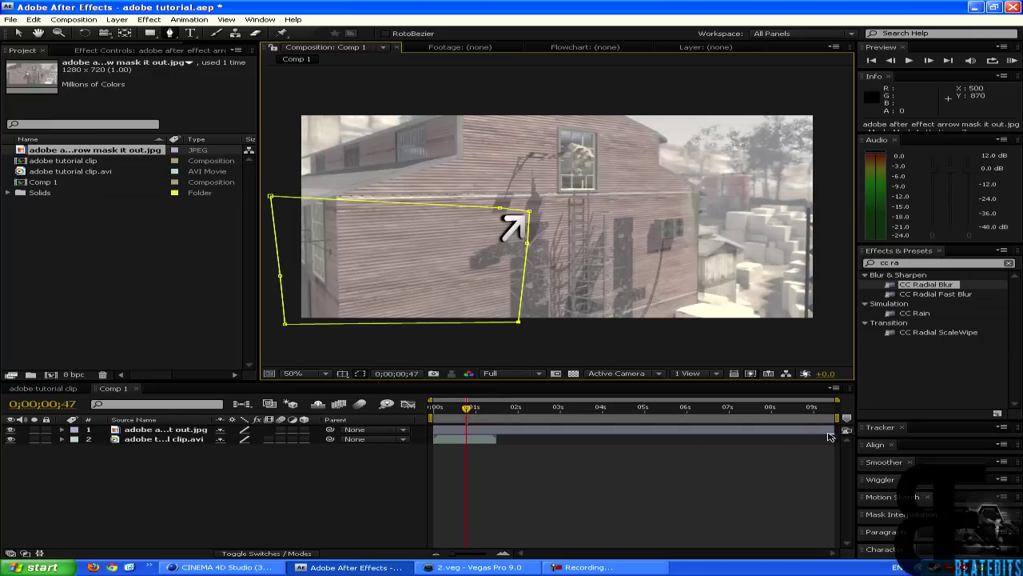
drag(834, 429, 497, 420)
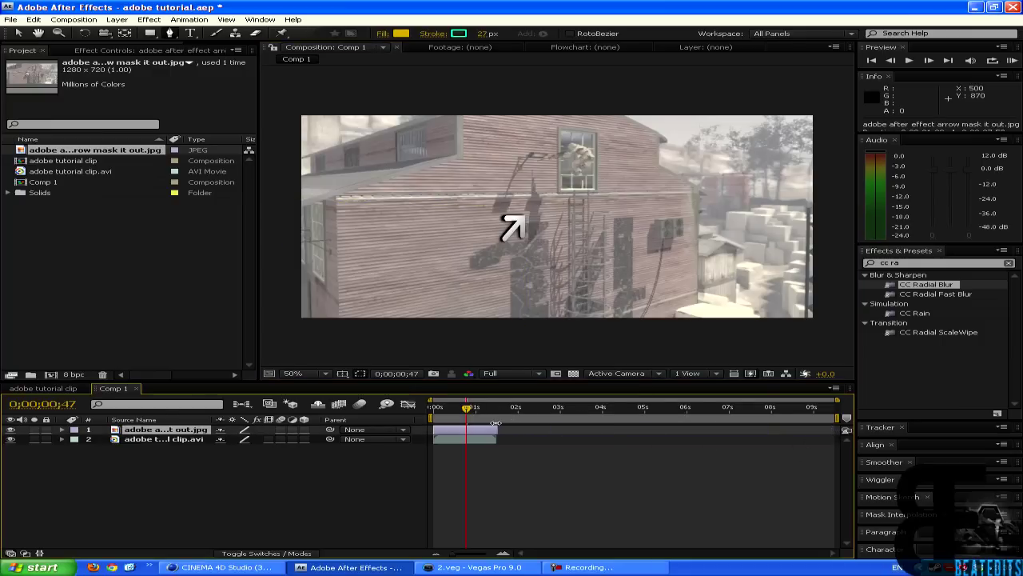
key(space)
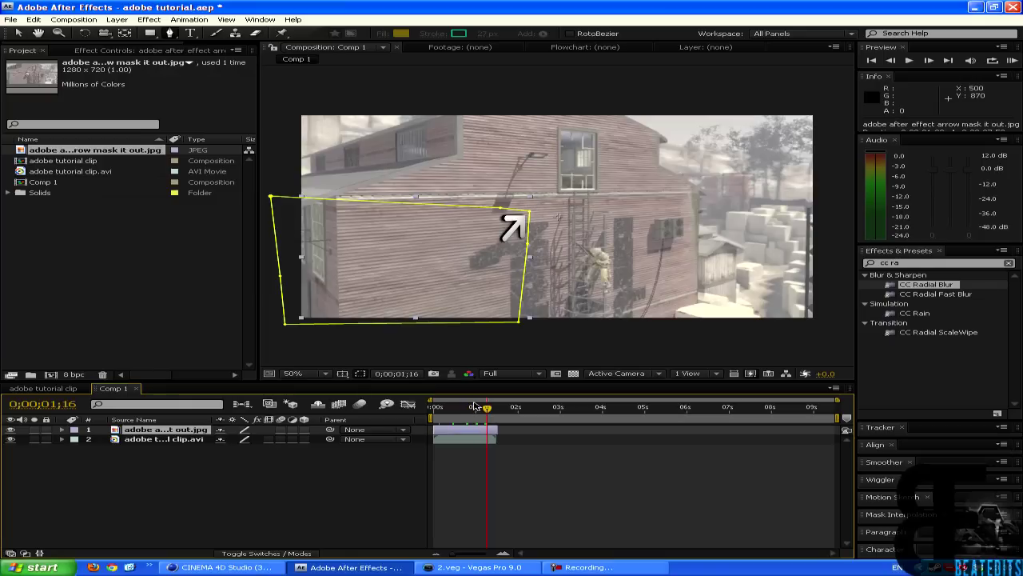
- On the adobe tutorial clip composition, unsolo the video layer and scrub the climb to 0;00;01;15
click(64, 389)
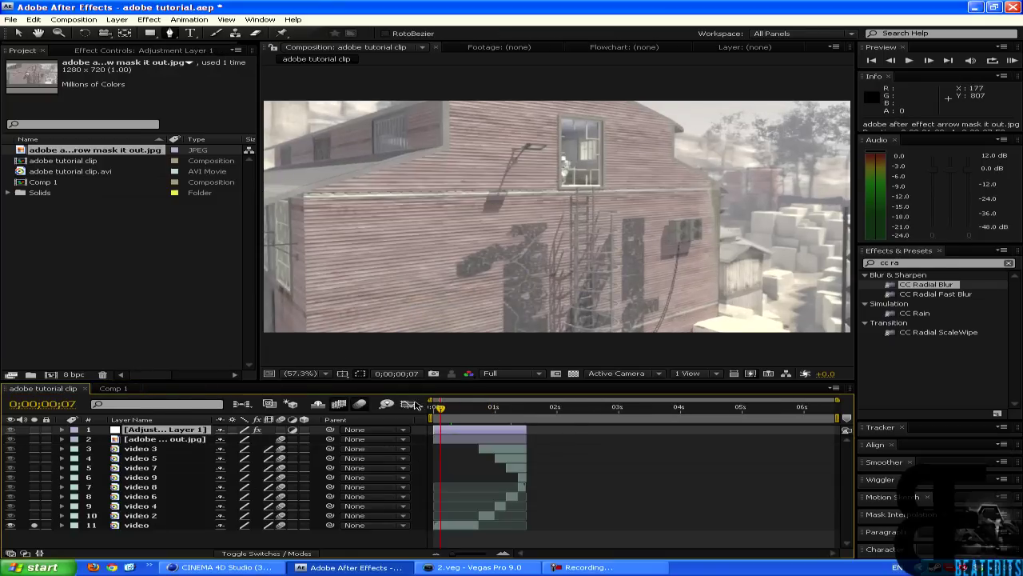
drag(448, 410, 477, 411)
click(34, 525)
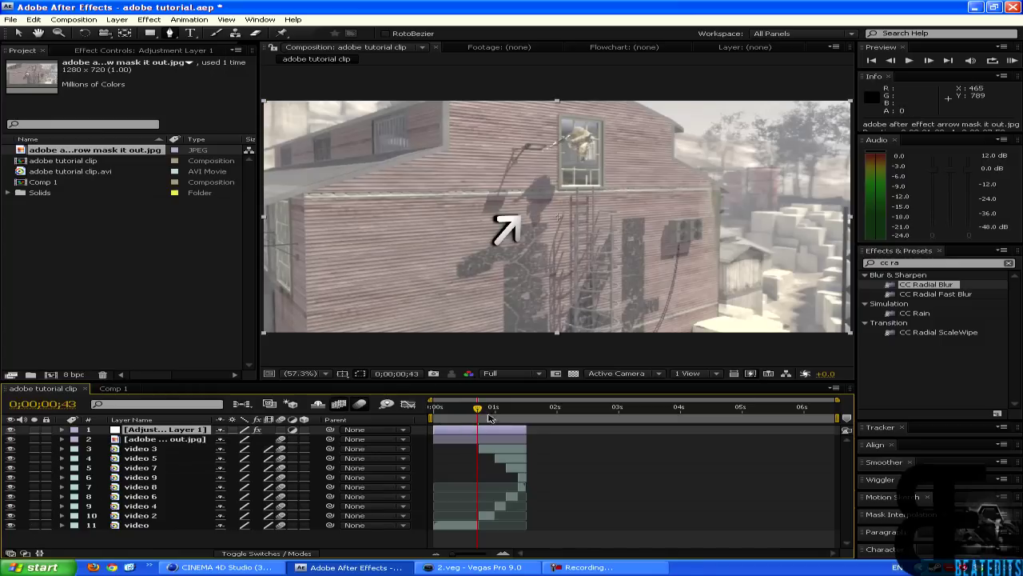
drag(480, 410, 495, 411)
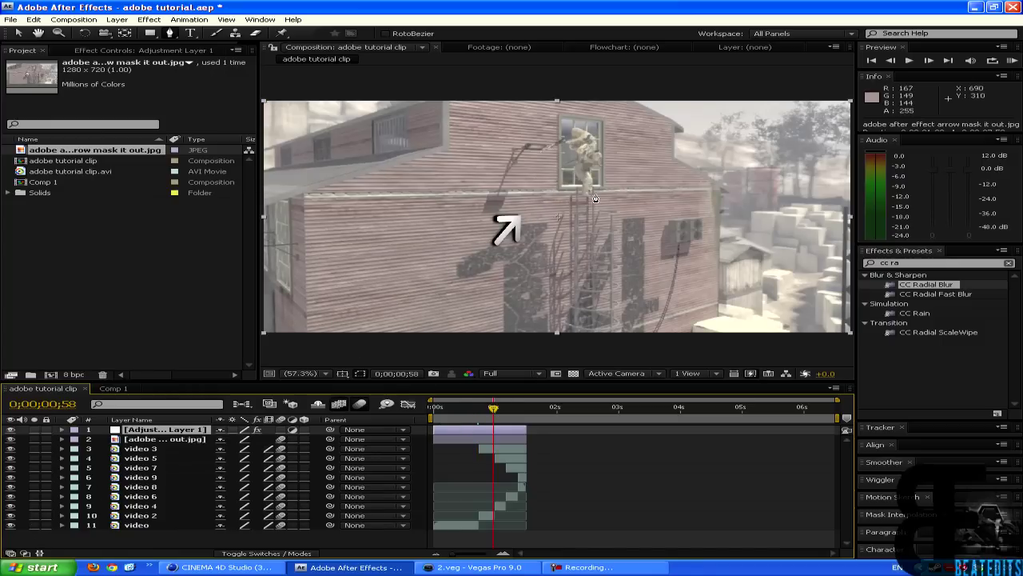
drag(496, 409, 512, 409)
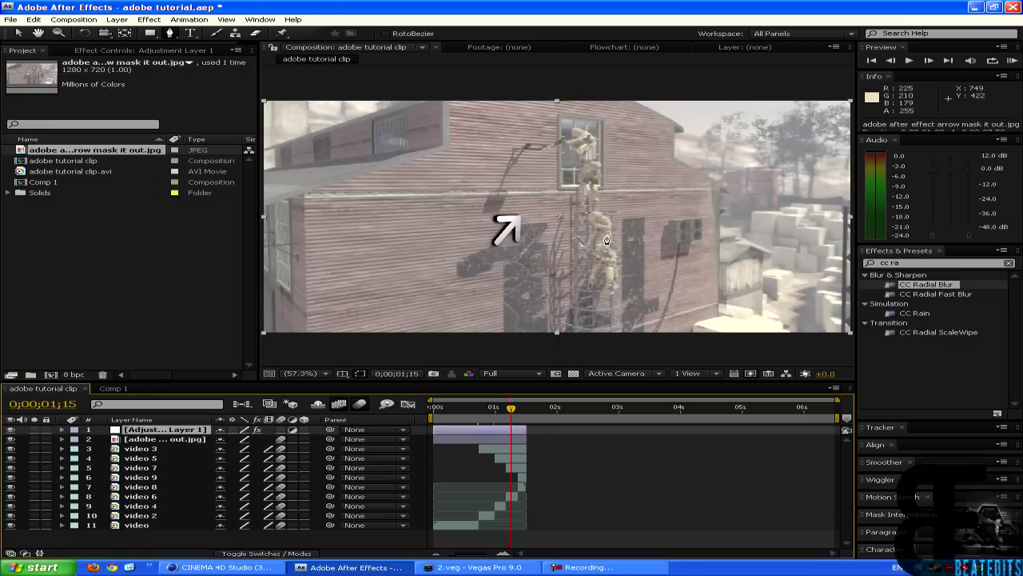
- In Comp 1, go to 0;00;00;47, zoom to 100%, pan to the window and select the clip layer
click(120, 389)
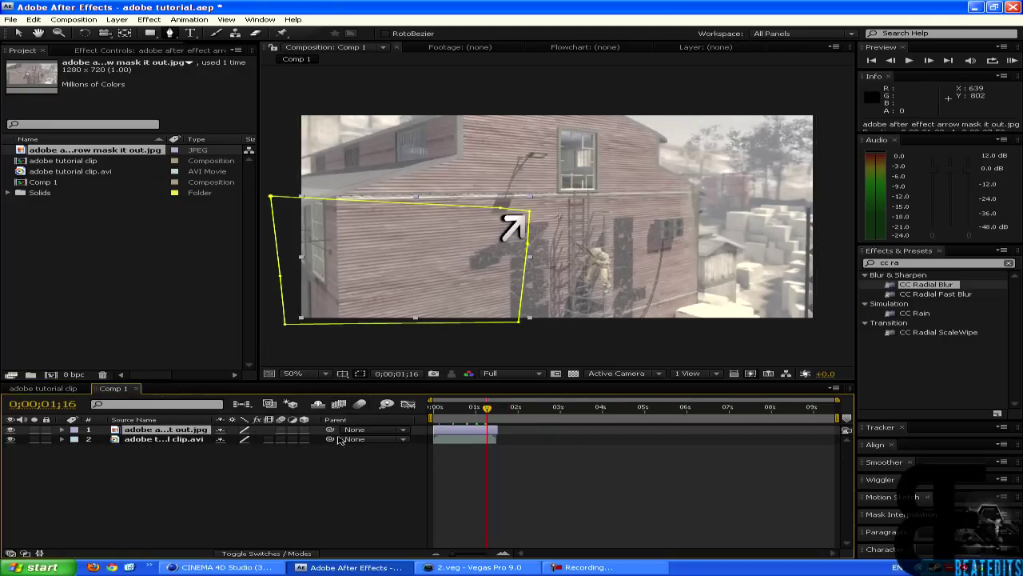
drag(487, 409, 467, 409)
key(slash)
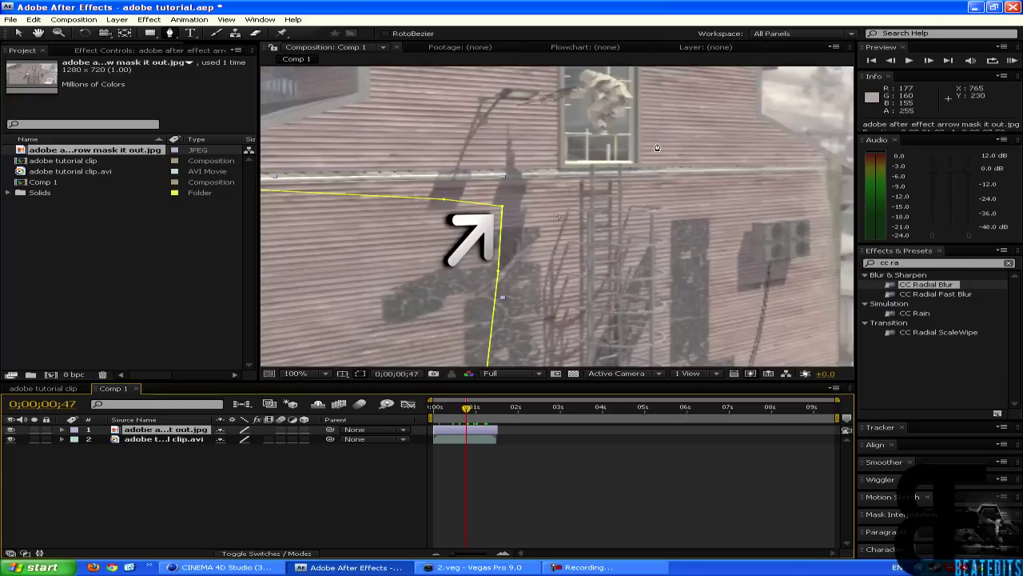
drag(590, 133, 537, 232)
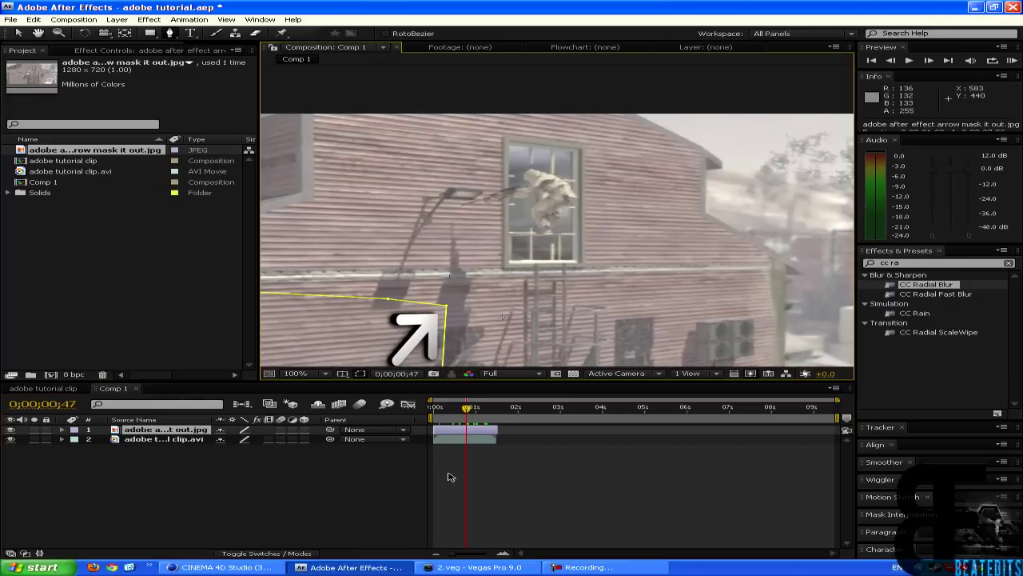
click(467, 440)
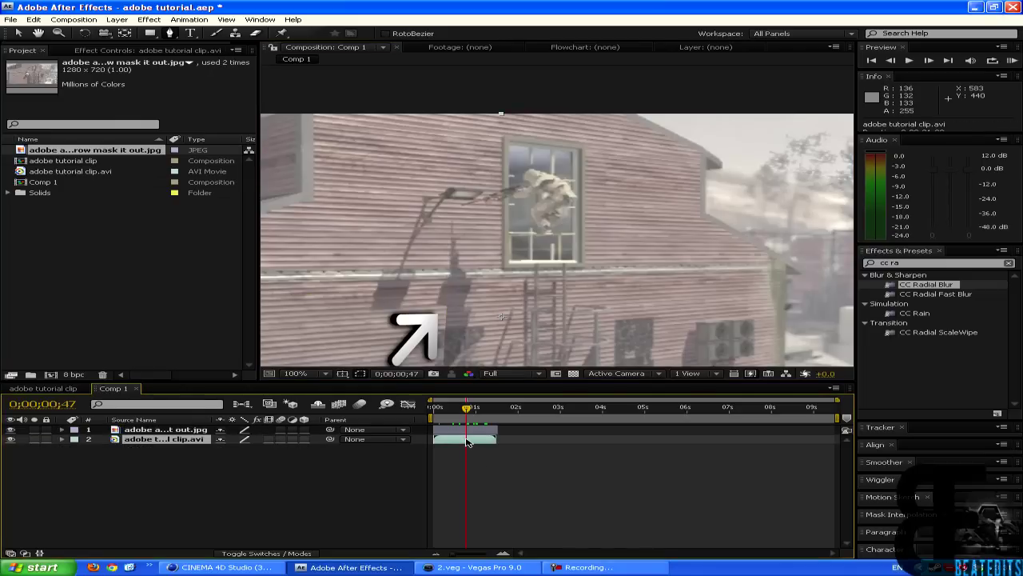
click(15, 19)
- Split the gameplay clip layer at 0;00;00;47 and duplicate the split piece
mouse_move(32, 21)
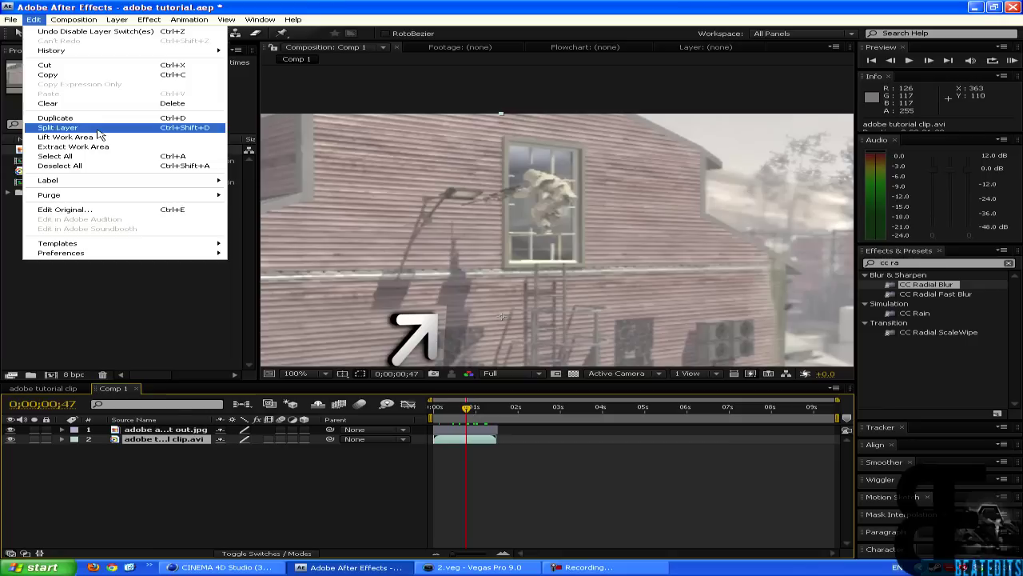
click(58, 127)
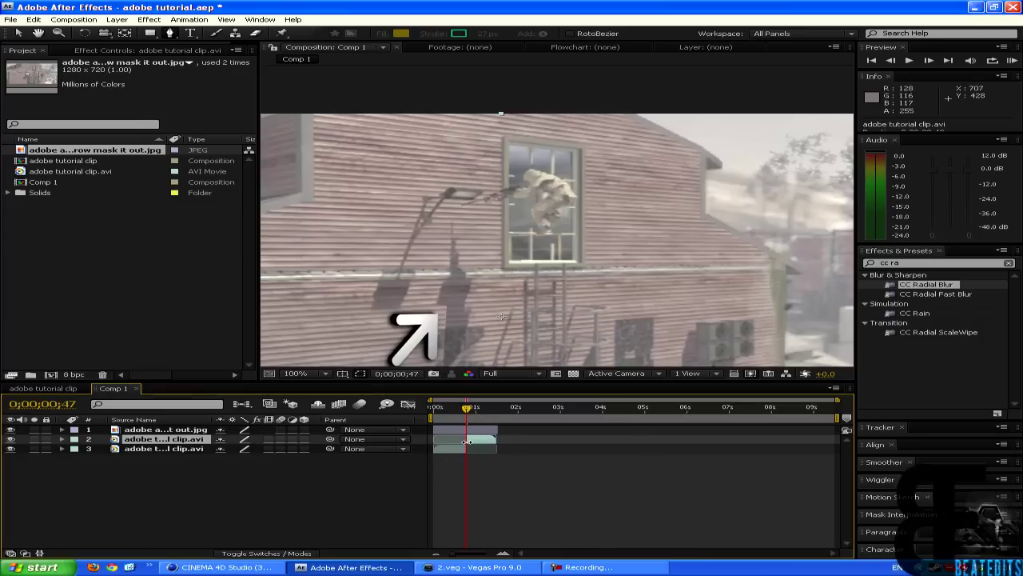
key(ctrl+d)
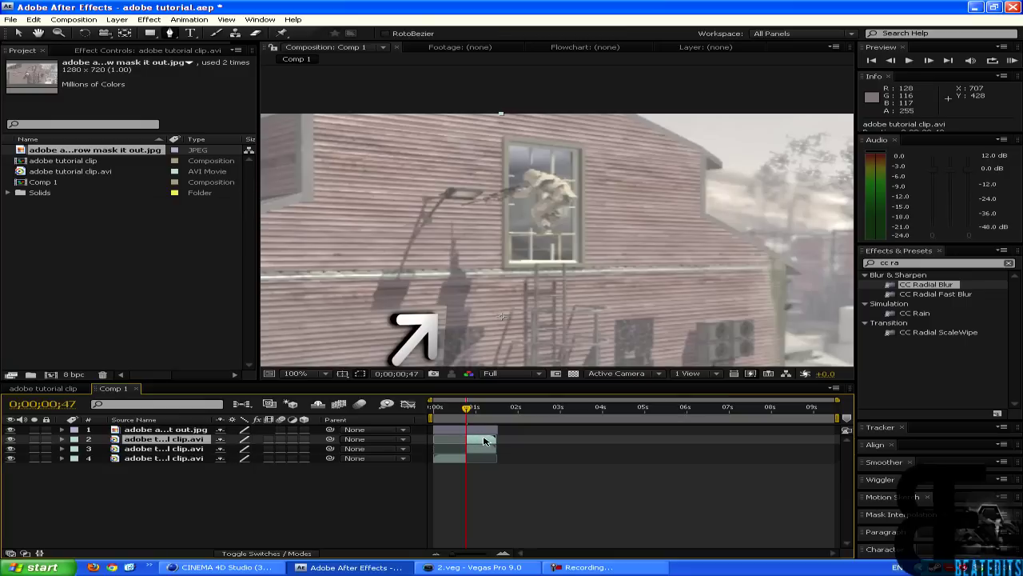
right_click(134, 461)
- Rename layer 4 to 'video' and layer 3 to 'dublicate'
click(180, 563)
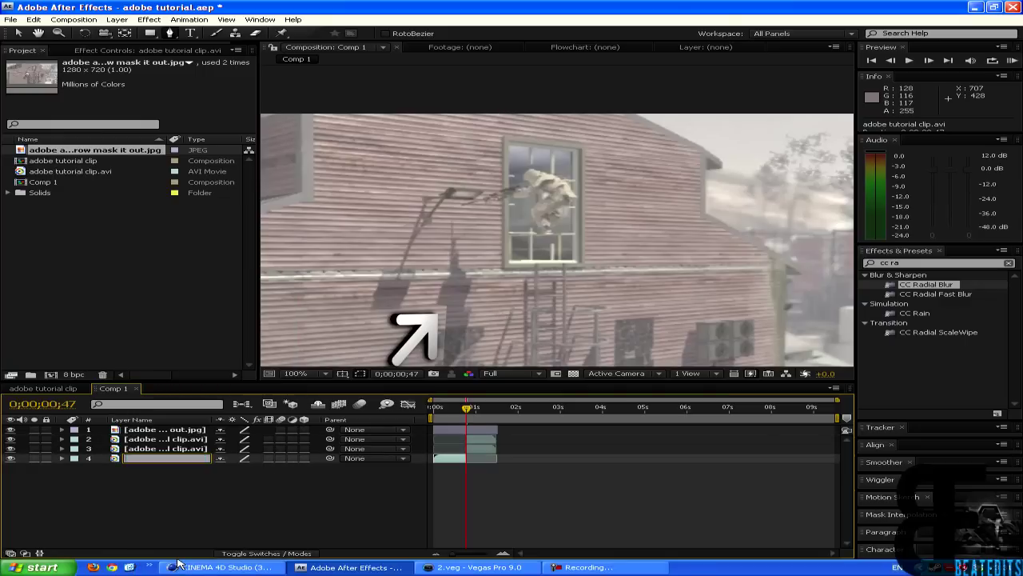
click(85, 498)
right_click(147, 449)
click(188, 567)
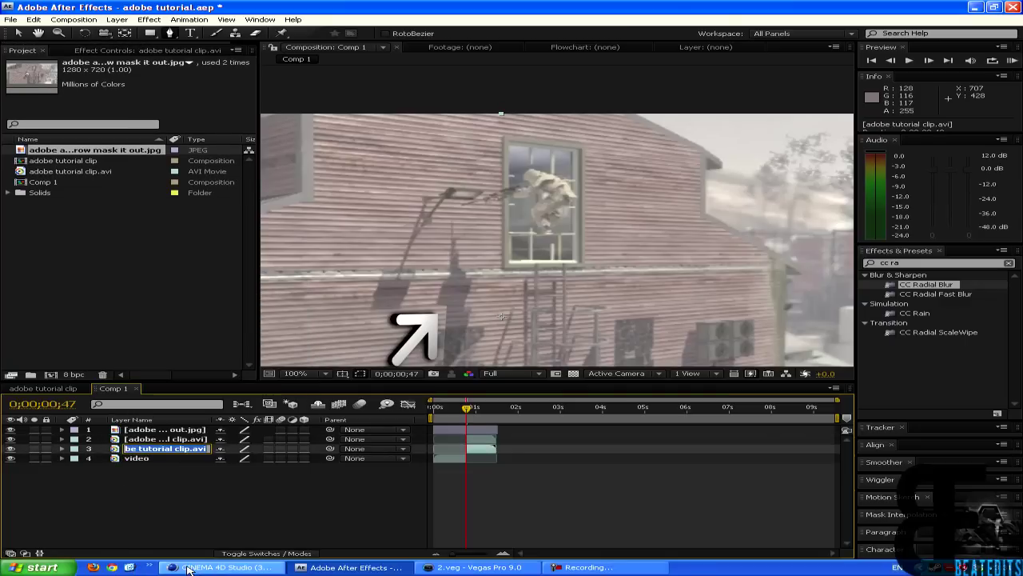
key(BackSpace)
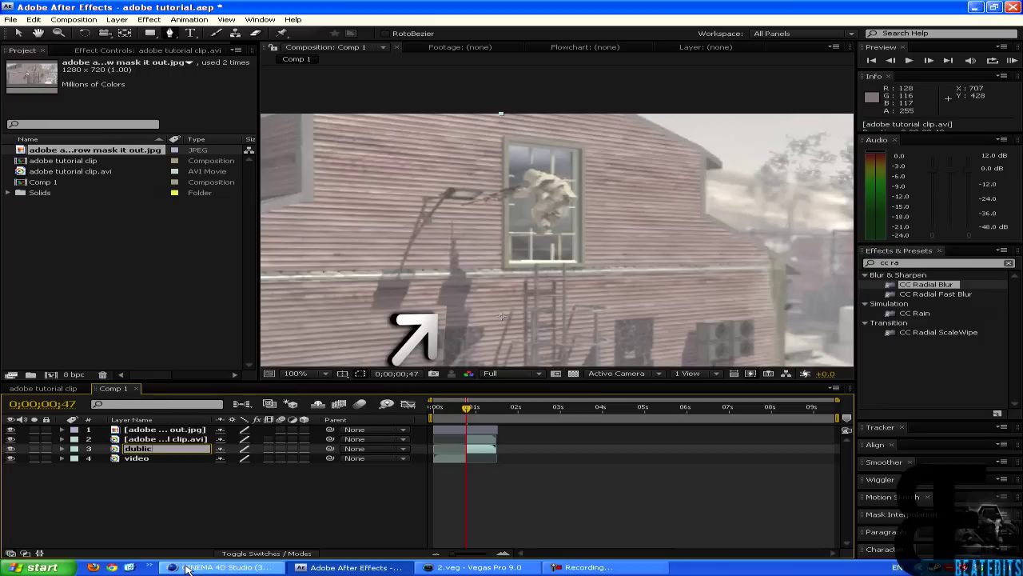
key(Return)
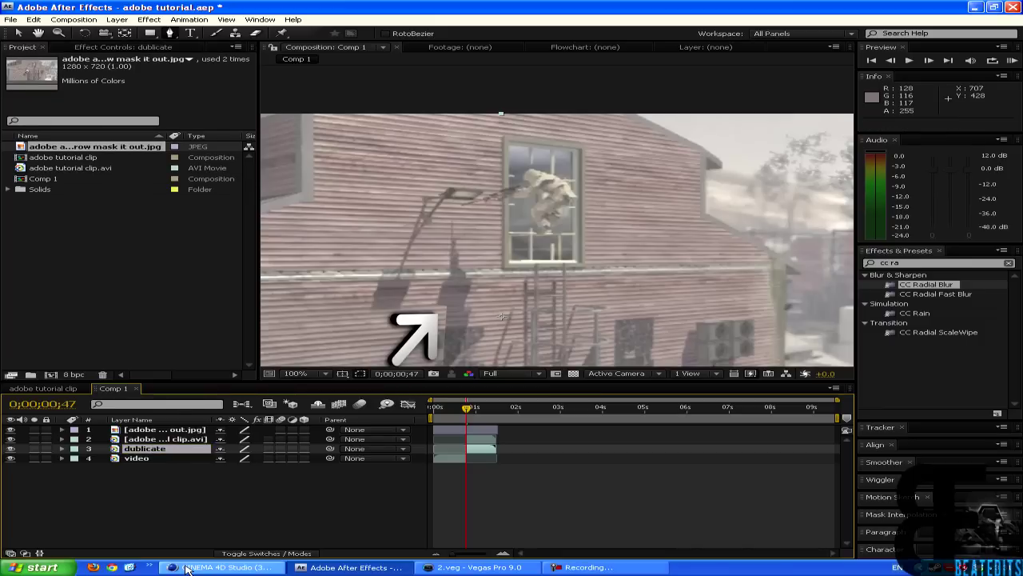
- Rename layer 2 to 'still image/masking' and reselect it
click(183, 440)
right_click(183, 440)
click(206, 566)
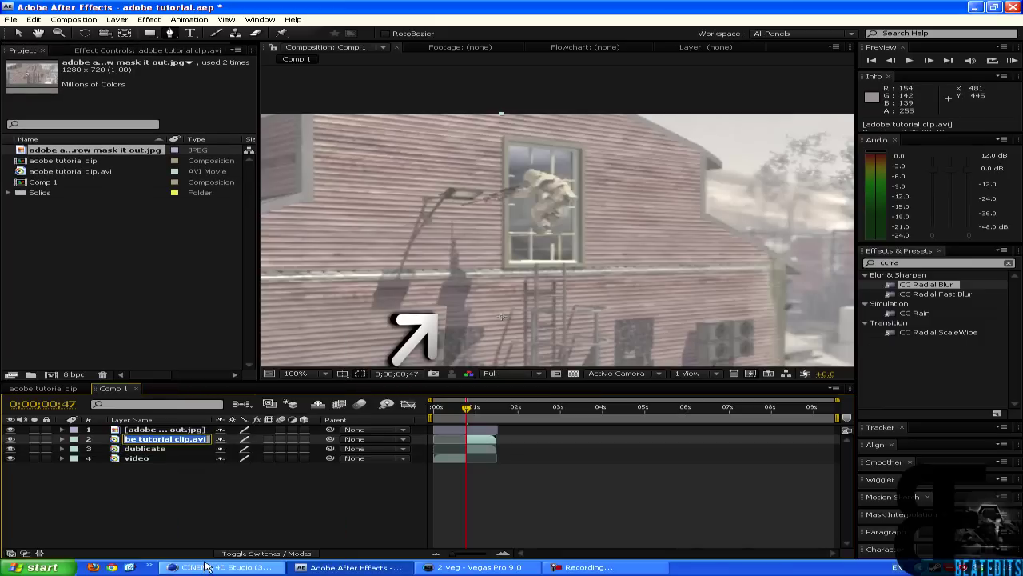
key(BackSpace)
text(age/)
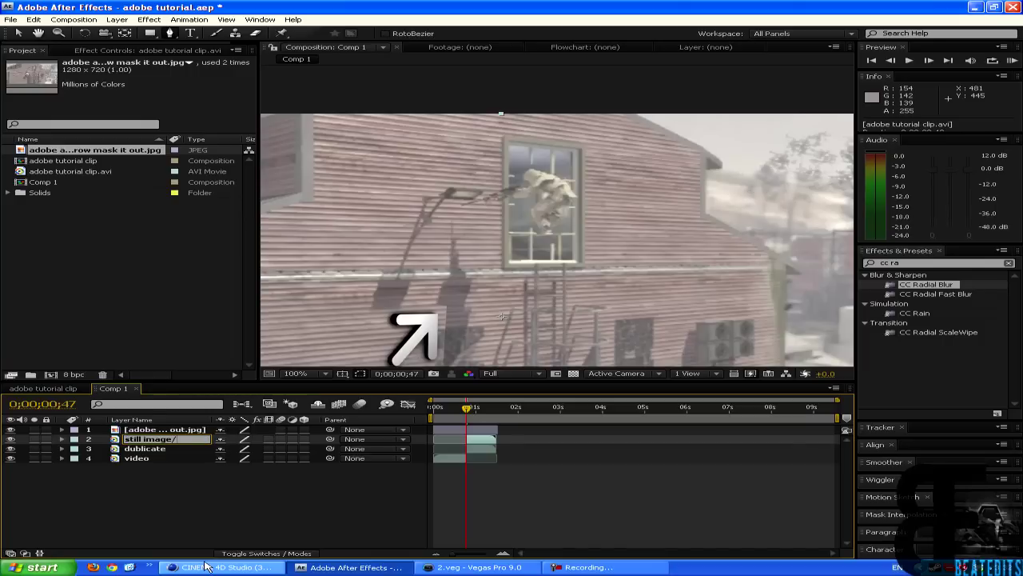
text(till image/masking)
key(Return)
click(251, 506)
click(444, 435)
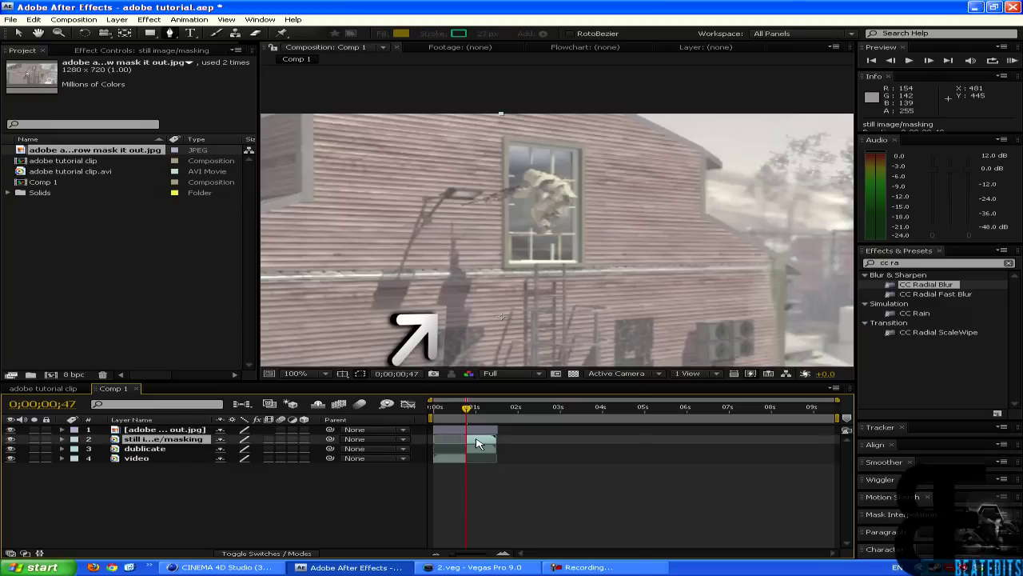
right_click(478, 444)
- Freeze the layer on its current frame and start a Pen mask up the climber's side from the ledge
mouse_move(620, 333)
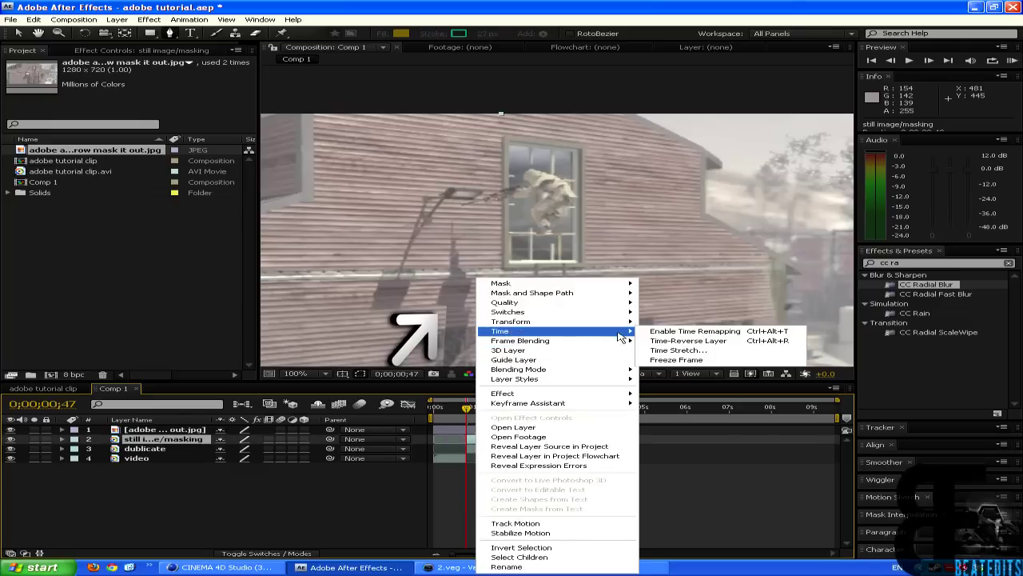
click(662, 361)
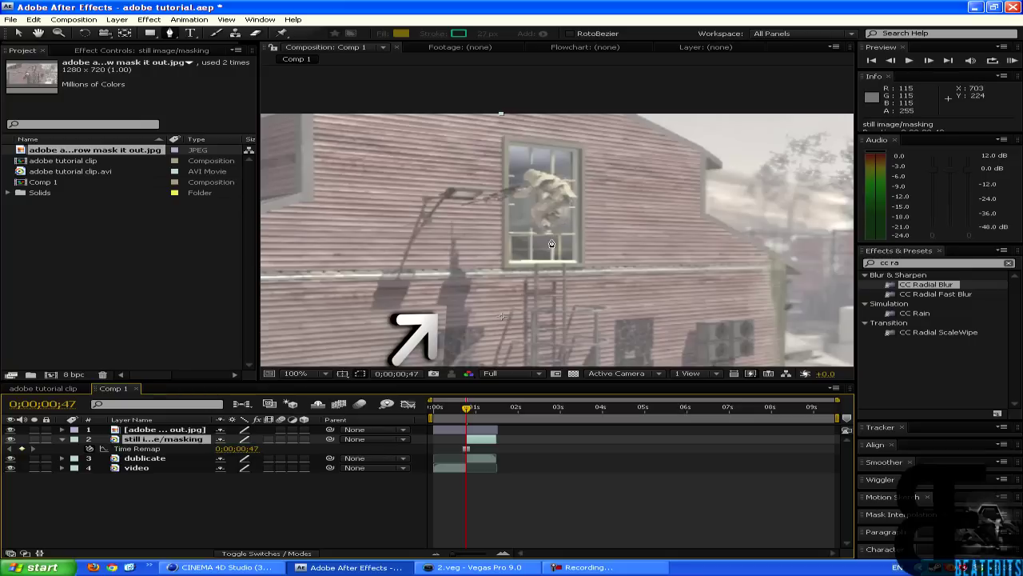
scroll(551, 243, up, 4)
click(477, 291)
click(511, 281)
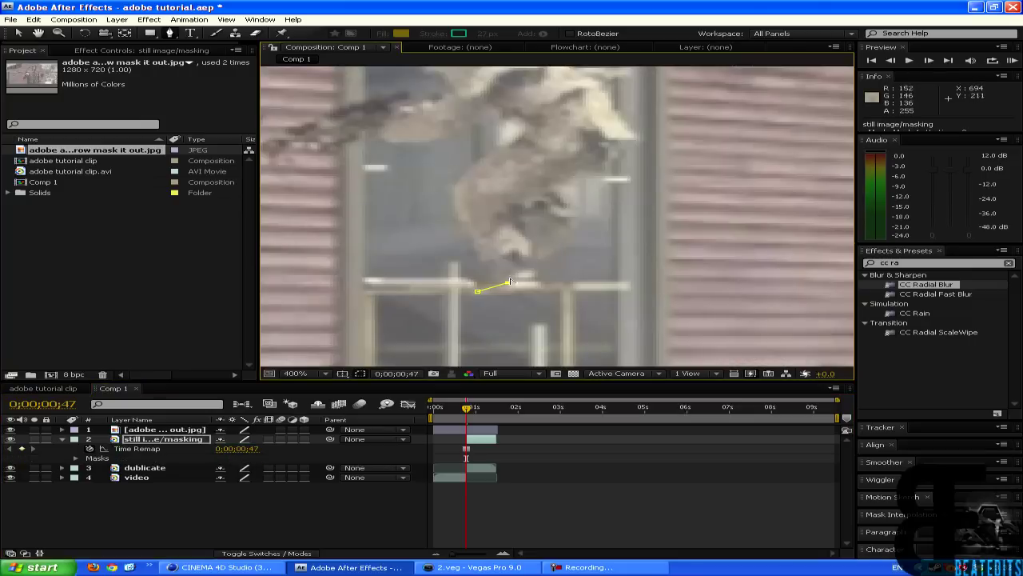
click(518, 272)
click(543, 262)
click(557, 251)
click(571, 235)
click(573, 206)
click(566, 194)
click(557, 189)
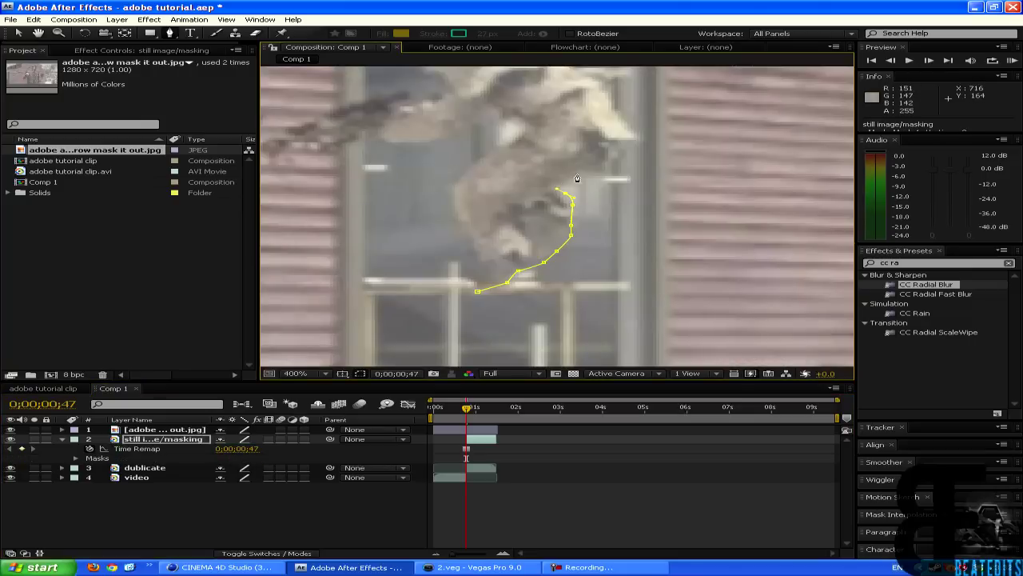
click(578, 176)
click(624, 136)
- Trace the mask around the climber's head and outstretched arm, closing it back at the ledge
key(comma)
key(comma)
click(632, 126)
click(626, 108)
click(603, 81)
click(573, 64)
click(541, 49)
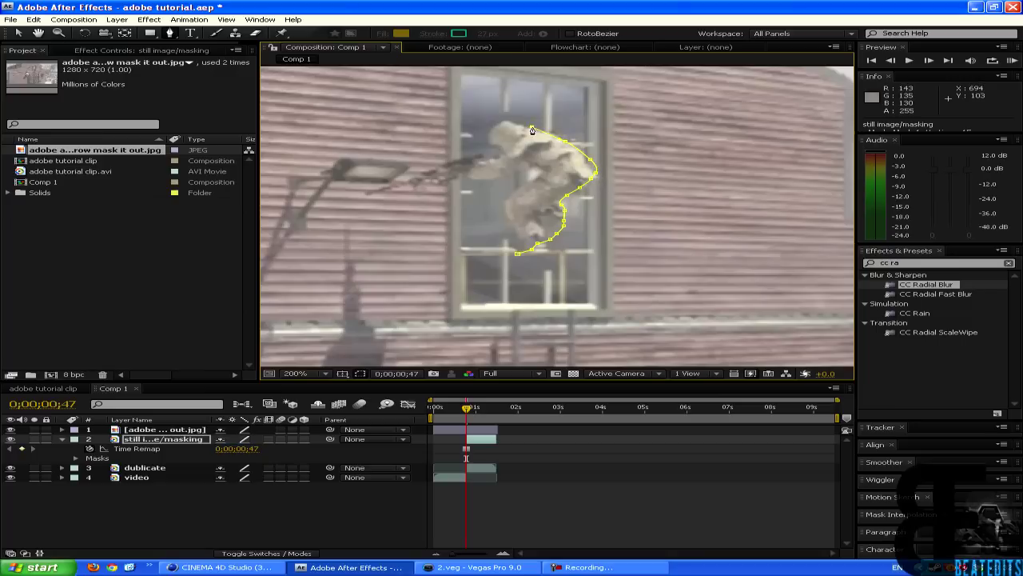
click(494, 123)
click(476, 129)
click(477, 150)
click(422, 168)
click(383, 183)
click(366, 190)
click(450, 190)
click(480, 181)
click(518, 168)
click(549, 170)
click(509, 192)
click(500, 207)
click(504, 222)
click(510, 241)
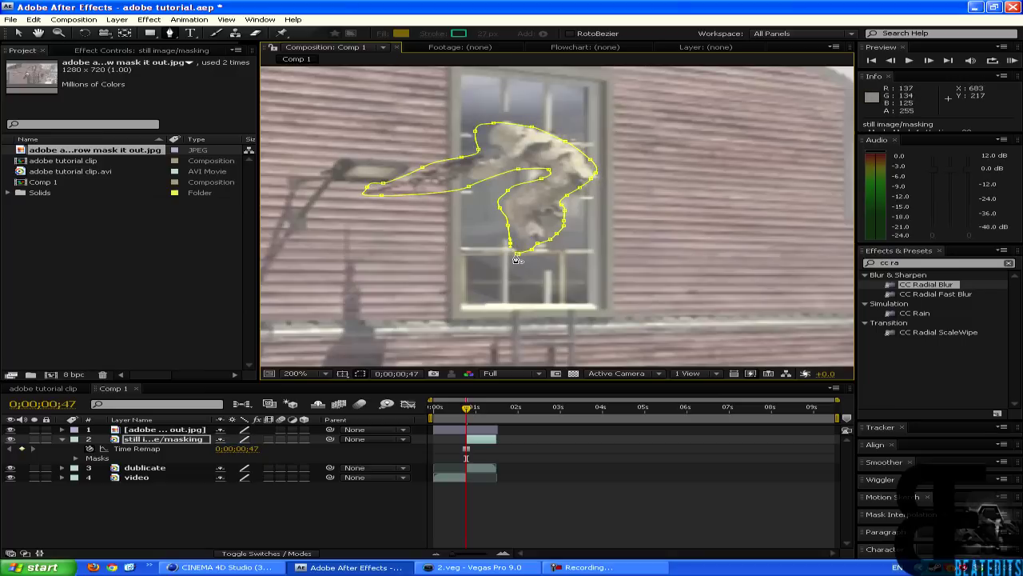
click(518, 254)
key(comma)
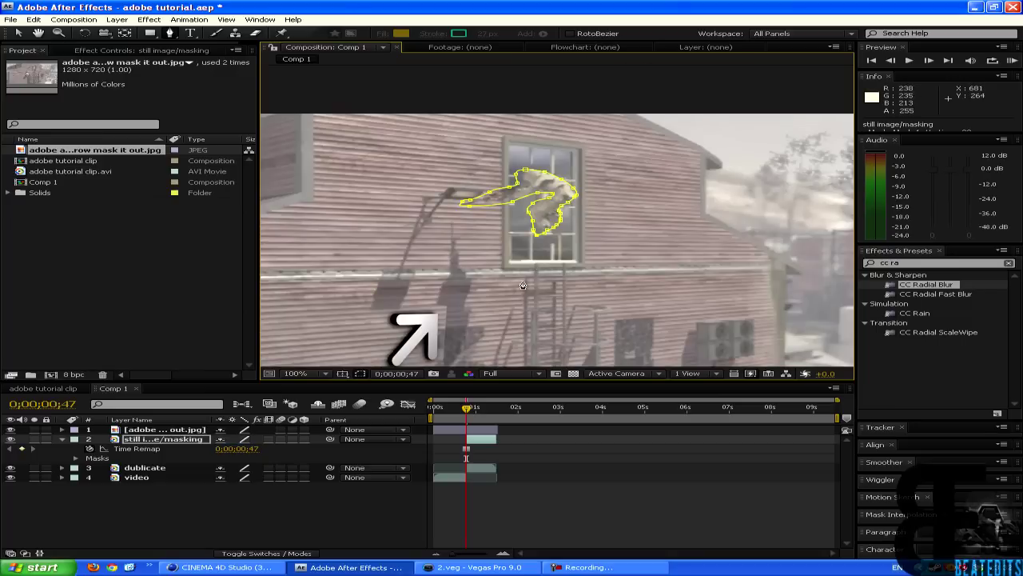
- Feather the mask by 8 pixels and scrub ahead to check the frozen cutout
click(152, 445)
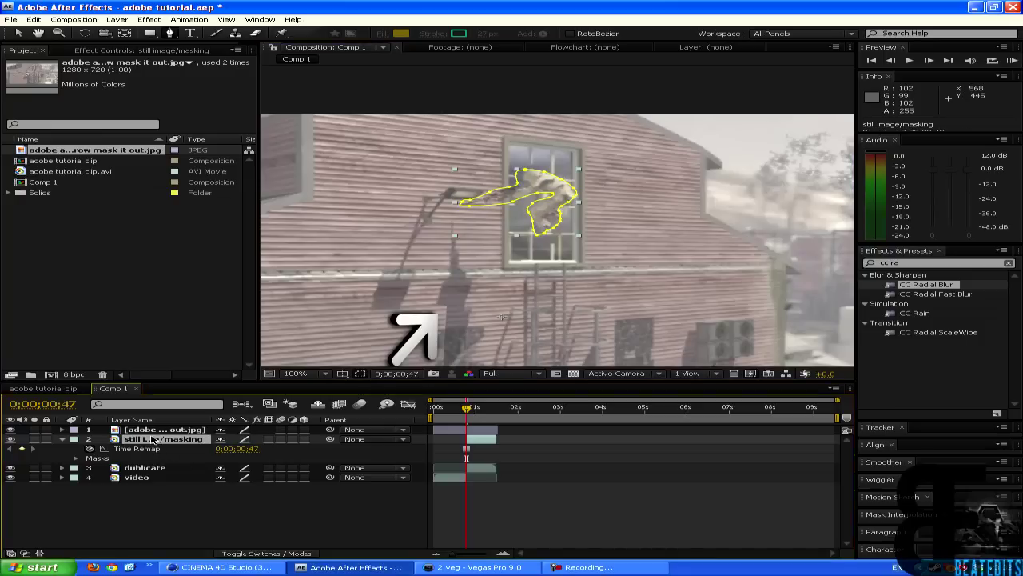
key(f)
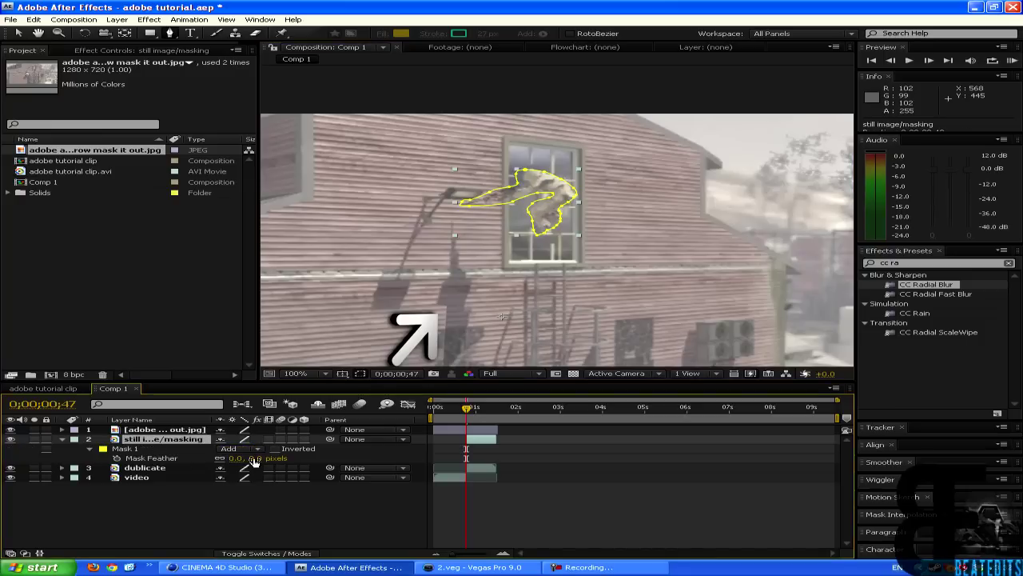
click(260, 457)
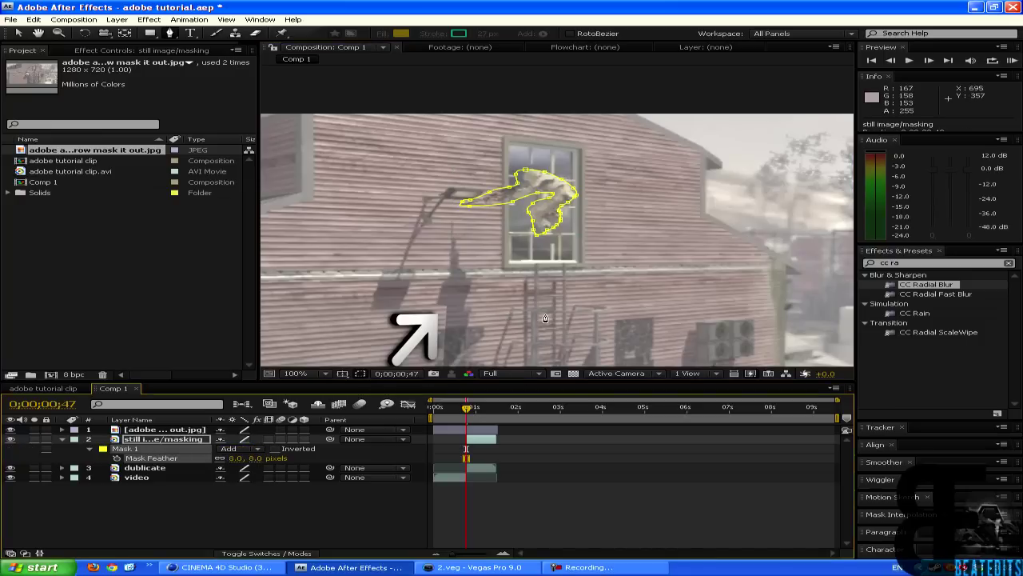
drag(465, 412, 479, 411)
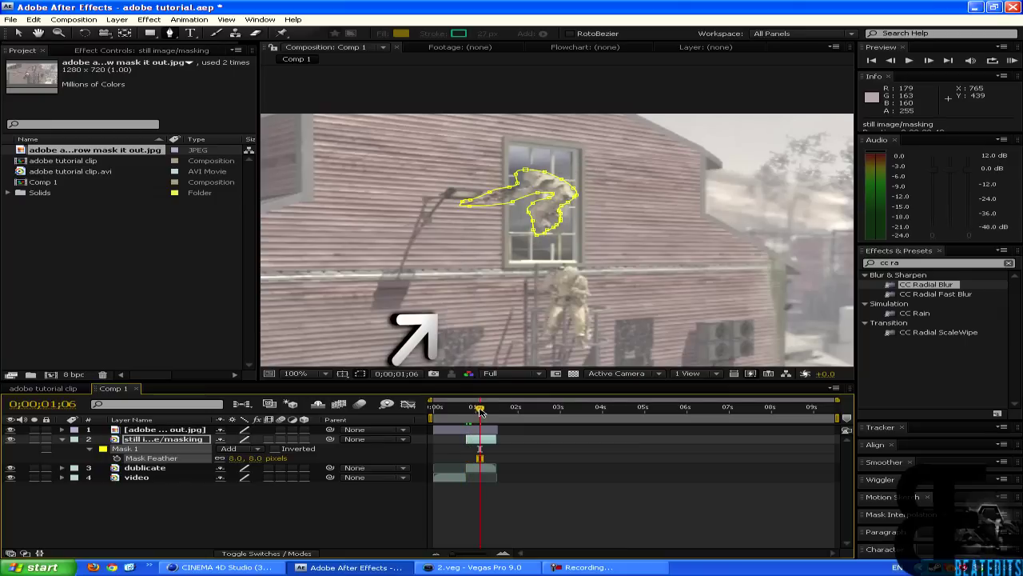
click(65, 388)
- Scrub from 0;00;01;03 to 0;00;01;17 and stretch the timeline to see layer timing
mouse_move(512, 409)
mouse_down()
mouse_move(466, 409)
mouse_move(505, 409)
mouse_up()
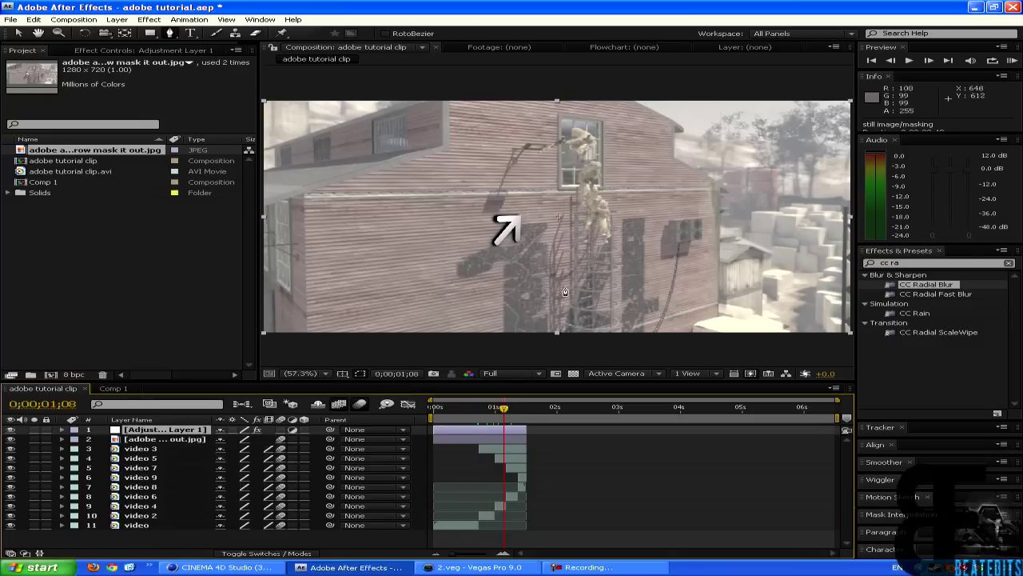
drag(502, 417, 512, 409)
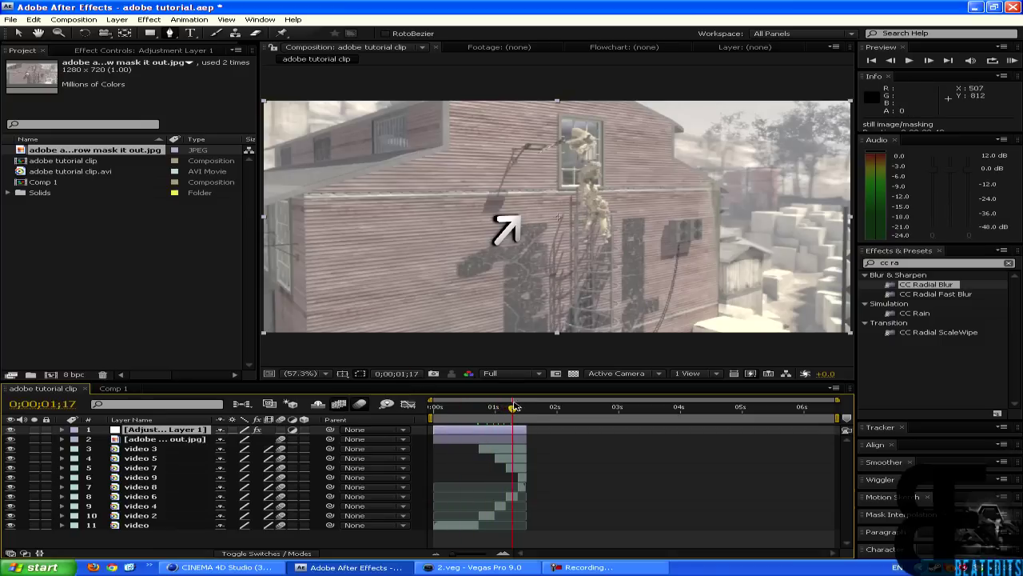
drag(451, 558, 476, 558)
- Select the video, video 8 and video 9 layers and return the playhead to 0;00;00;59
click(478, 526)
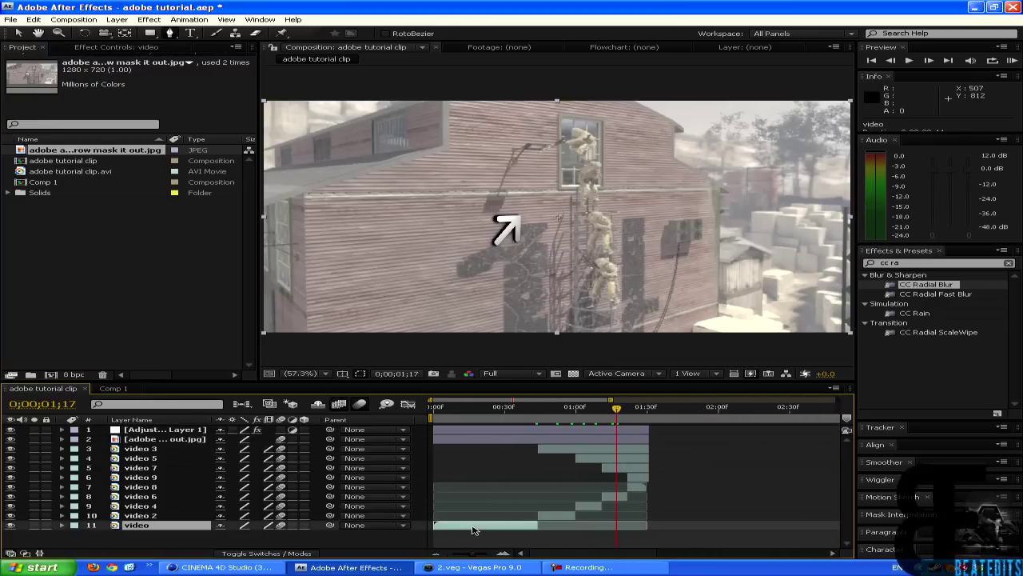
click(639, 486)
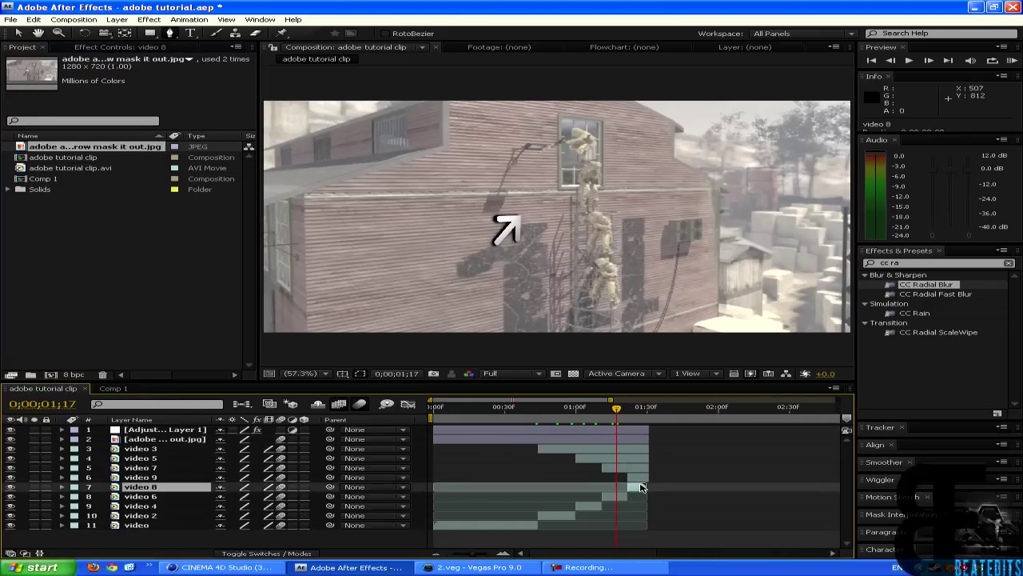
shift+click(510, 530)
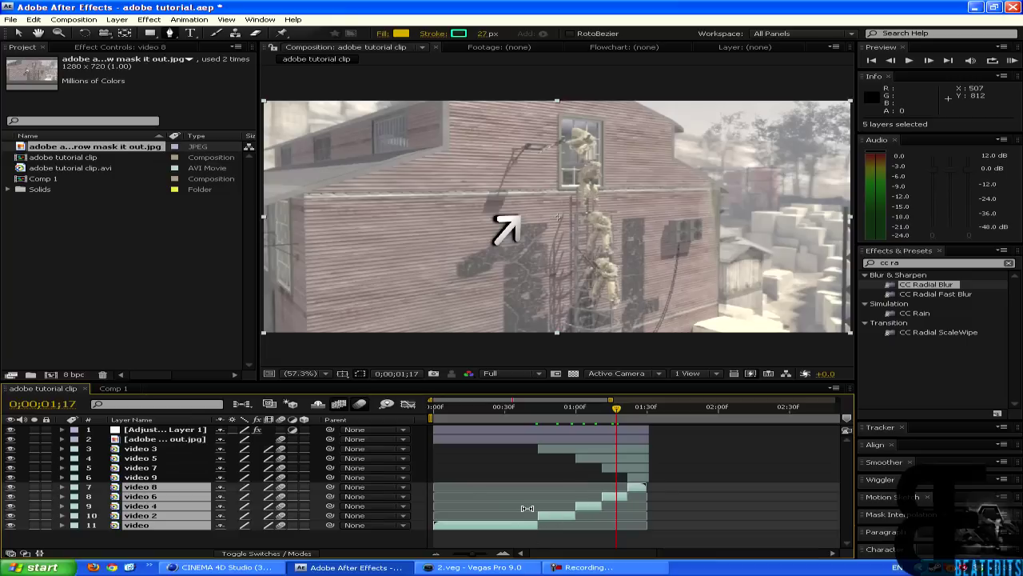
click(638, 478)
key(i)
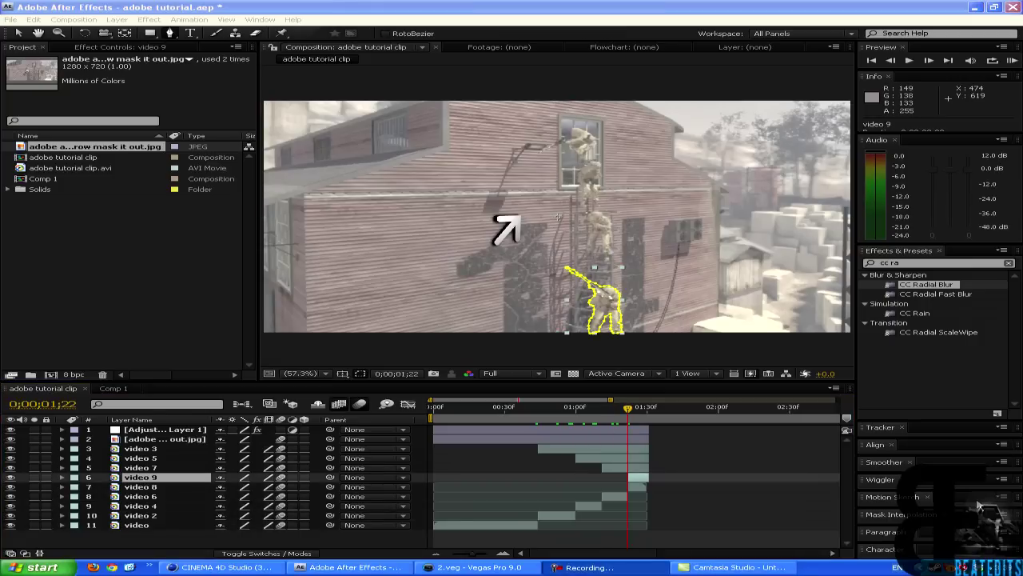
click(573, 407)
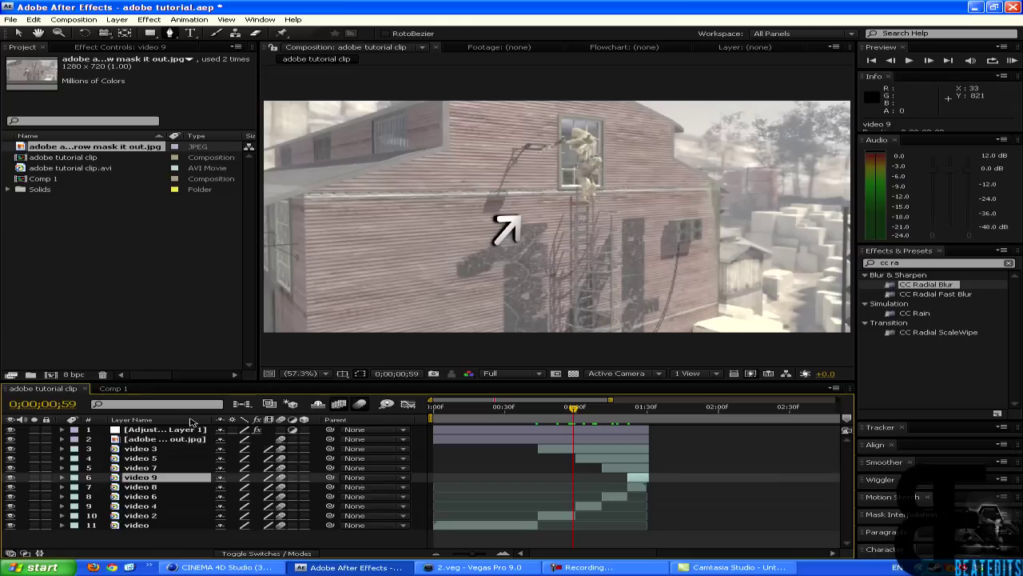
click(179, 431)
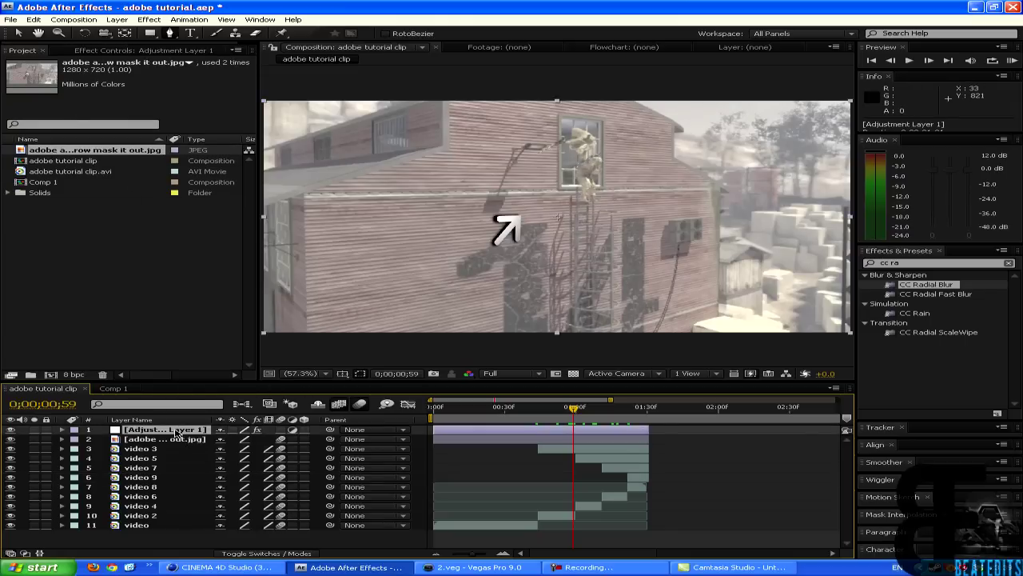
- Enable the Looks effect on Adjustment Layer 1 and preview the graded clip at 0;00;01;28
click(100, 51)
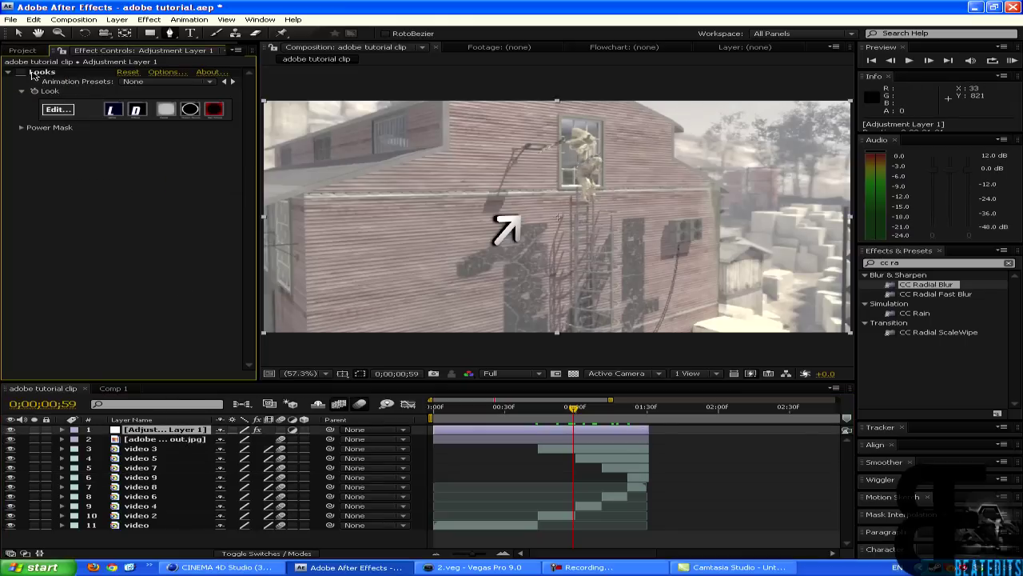
click(22, 72)
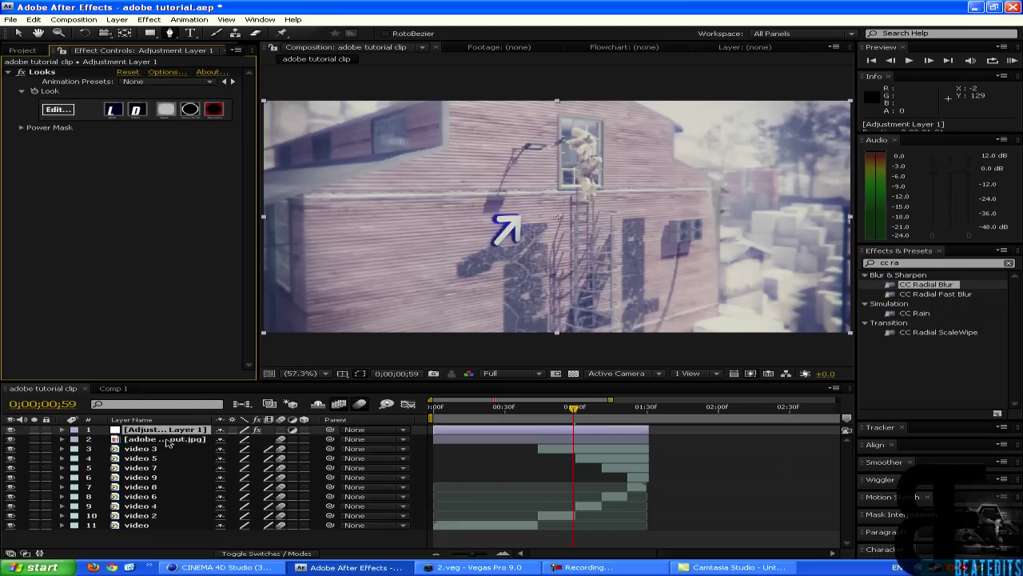
click(171, 430)
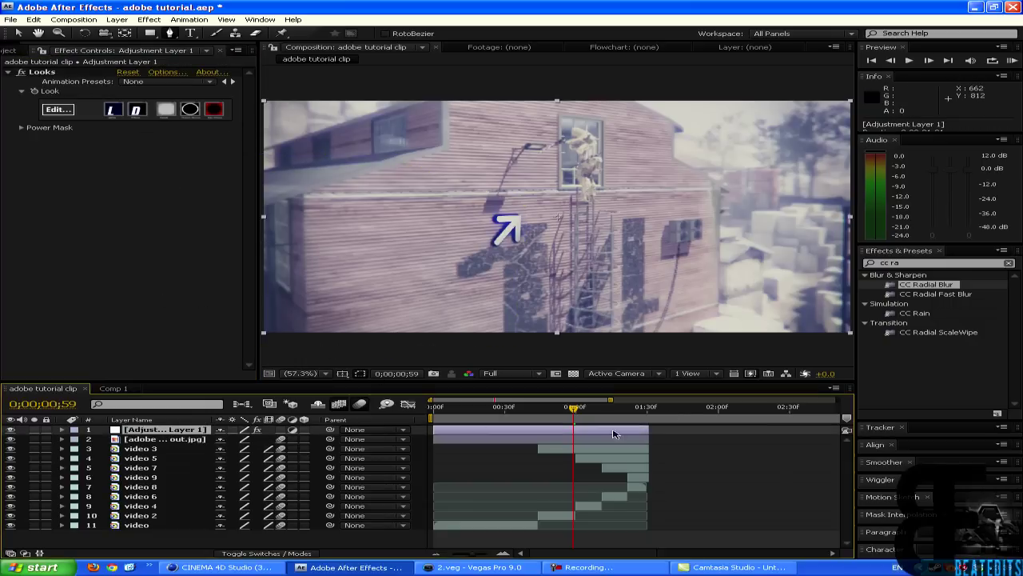
drag(590, 409, 644, 422)
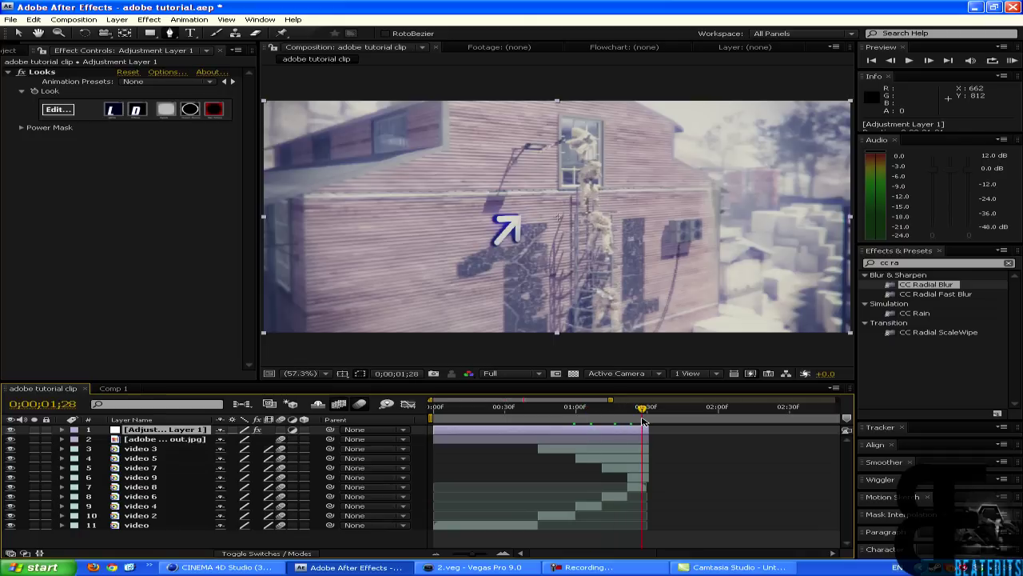